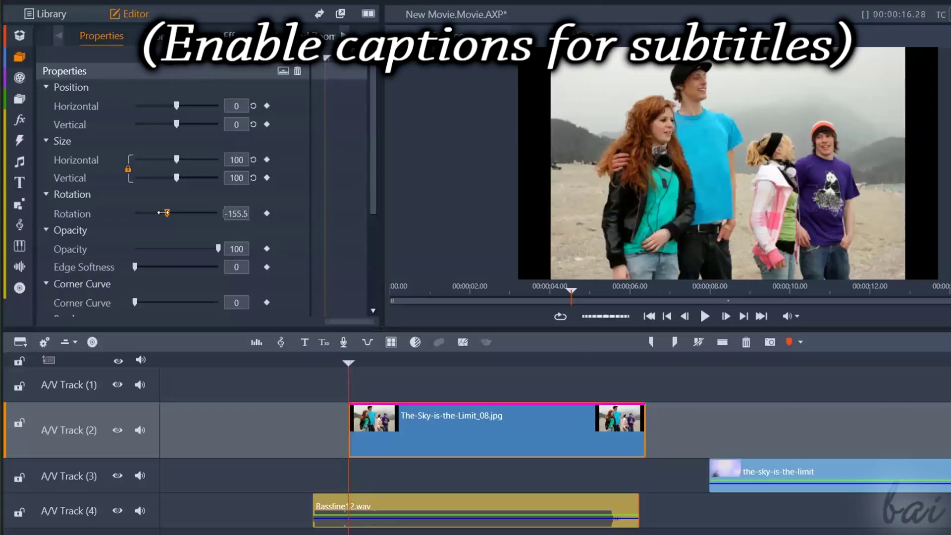
Play back the timeline to preview the audio and the photo's opacity animation over the video clip.
{"action": "left_click_drag", "start_coordinate": [169, 212], "coordinate": [171, 212]}
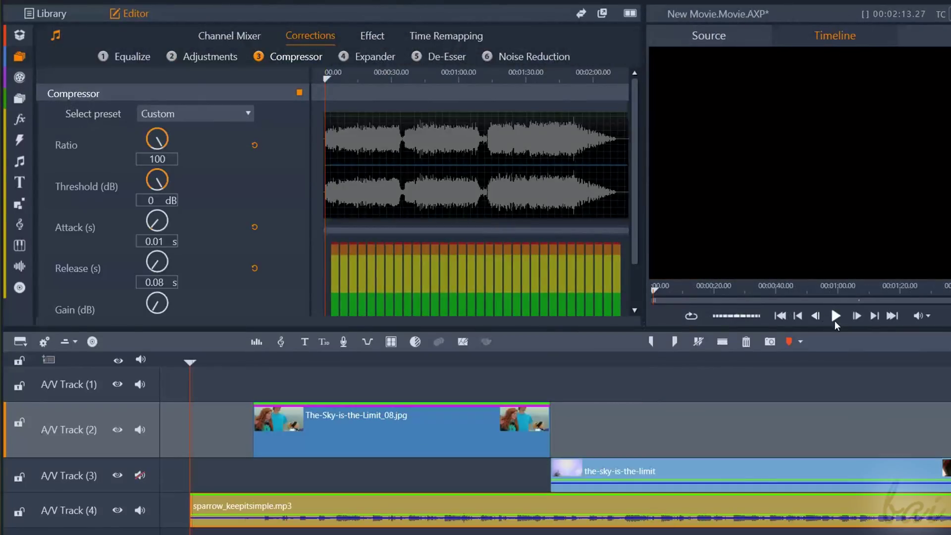
{"action": "left_click", "coordinate": [834, 317]}
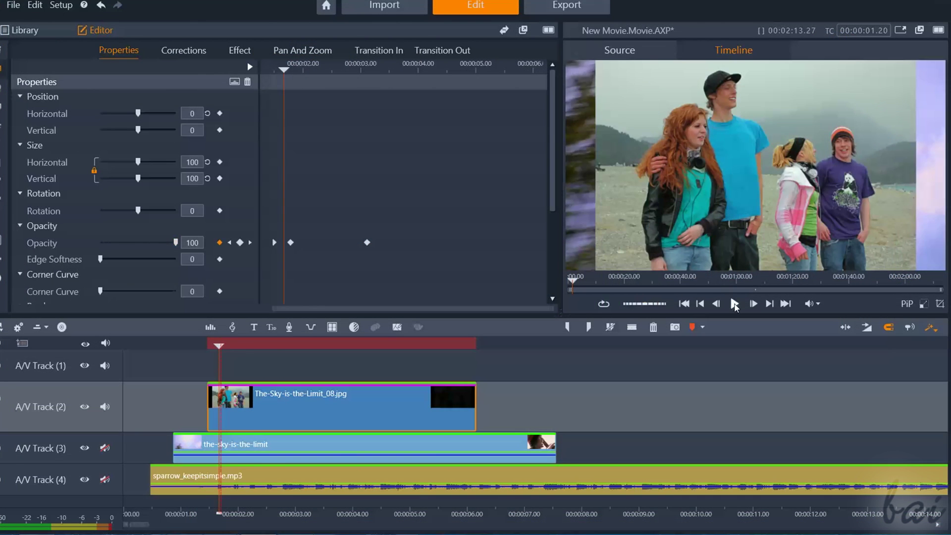
{"action": "left_click", "coordinate": [734, 304]}
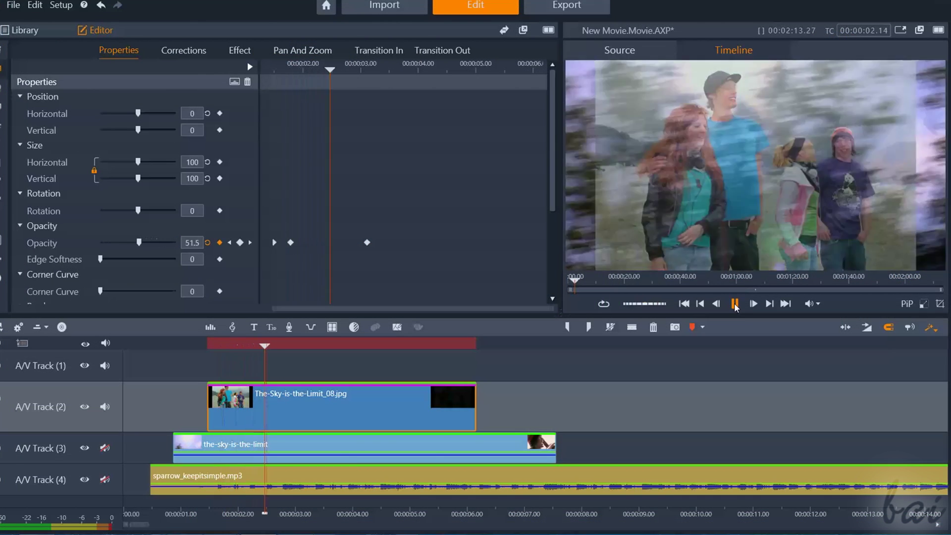
{"action": "left_click", "coordinate": [596, 253]}
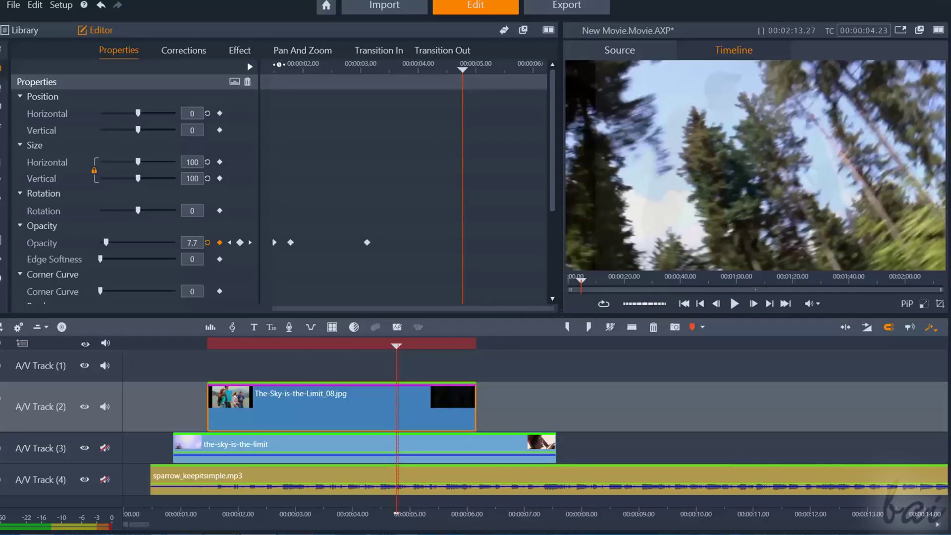
{"action": "left_click", "coordinate": [274, 67]}
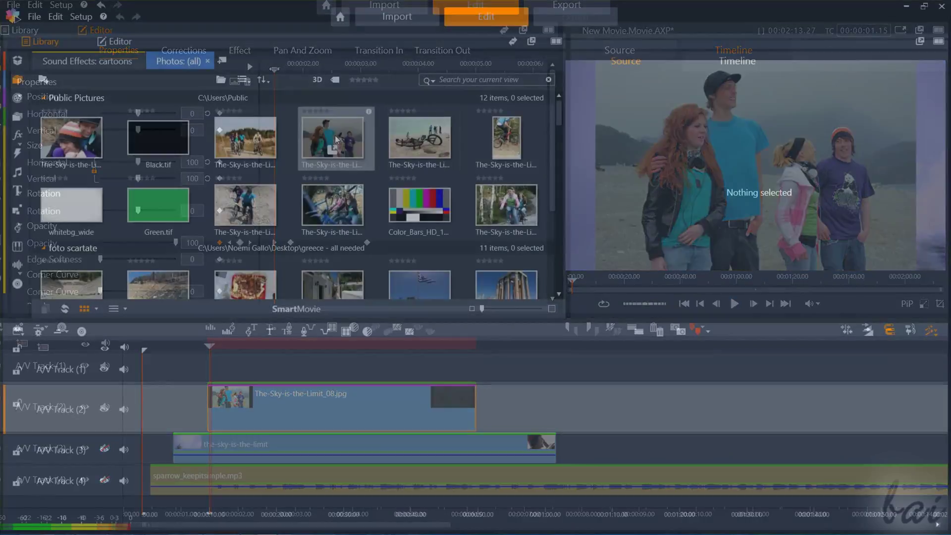
Add the group photo The-Sky-is-the-Limit_08.jpg from the library to the start of A/V Track (2) and adjust the timeline scale.
{"action": "left_click_drag", "start_coordinate": [333, 139], "coordinate": [149, 401]}
{"action": "left_click_drag", "start_coordinate": [330, 525], "coordinate": [169, 529]}
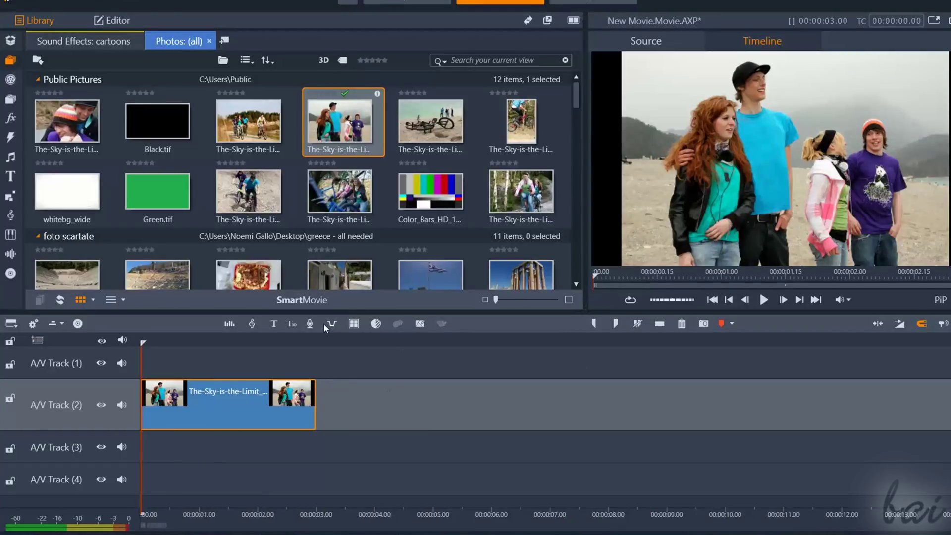
{"action": "mouse_move", "coordinate": [445, 396]}
{"action": "left_mouse_down"}
{"action": "mouse_move", "coordinate": [675, 396]}
{"action": "mouse_move", "coordinate": [460, 391]}
{"action": "left_mouse_up"}
{"action": "left_click_drag", "start_coordinate": [537, 409], "coordinate": [576, 405]}
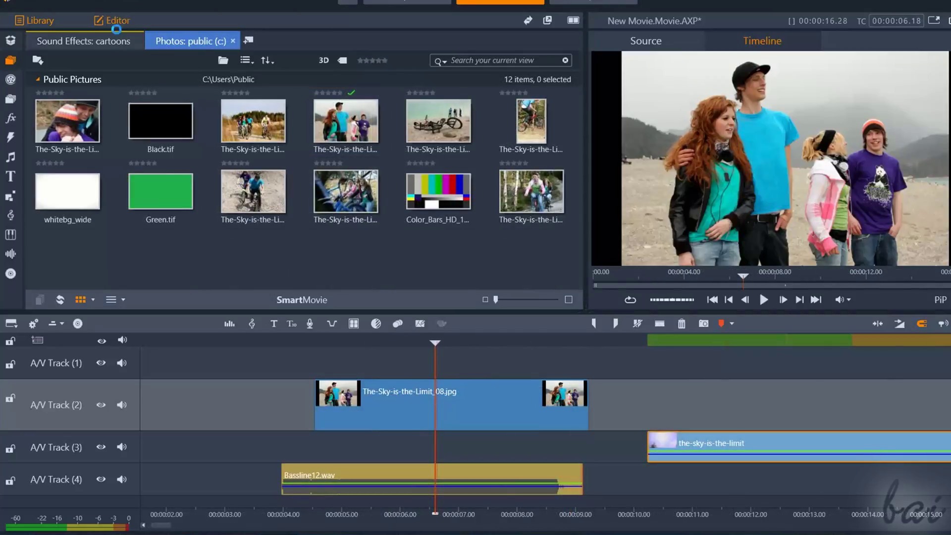
Open the the-sky-is-the-limit clip in the Editor and examine its Corrections, Effect, Pan And Zoom and Transition In categories and its Properties.
{"action": "left_click", "coordinate": [117, 24]}
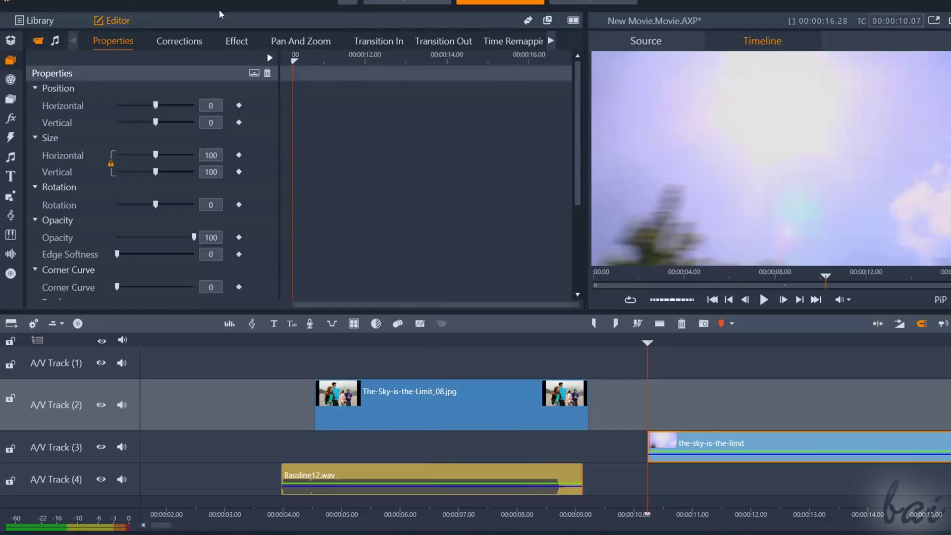
{"action": "left_click", "coordinate": [199, 43]}
{"action": "left_click", "coordinate": [236, 41]}
{"action": "left_click", "coordinate": [309, 42]}
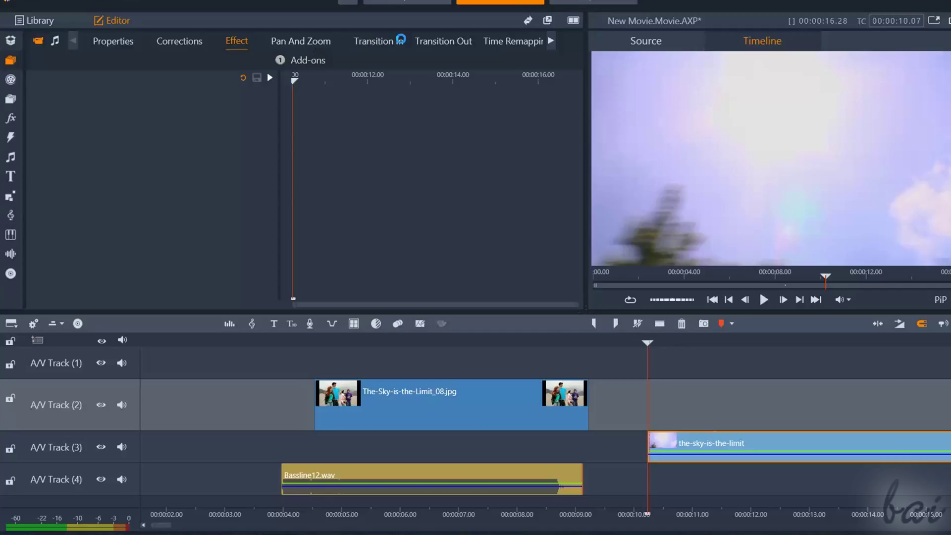
{"action": "left_click", "coordinate": [391, 43]}
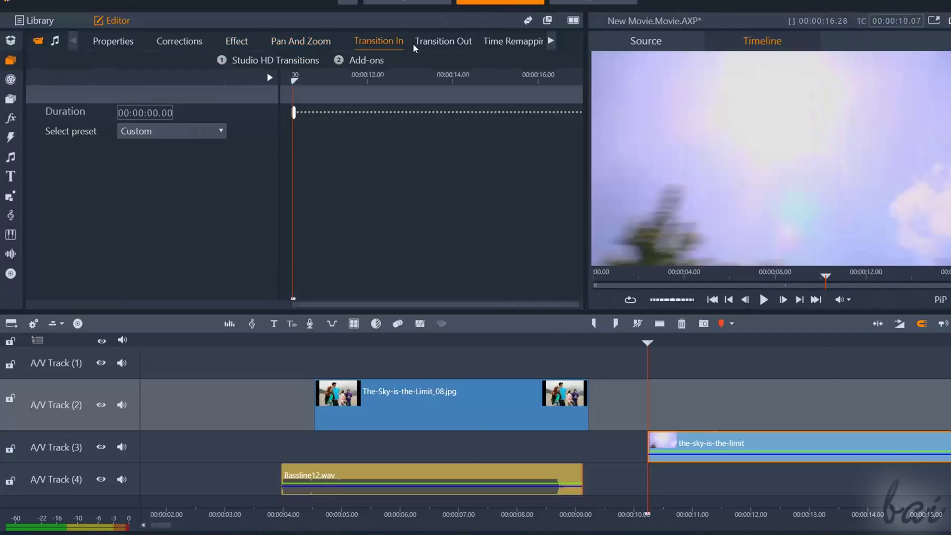
{"action": "left_click", "coordinate": [125, 43]}
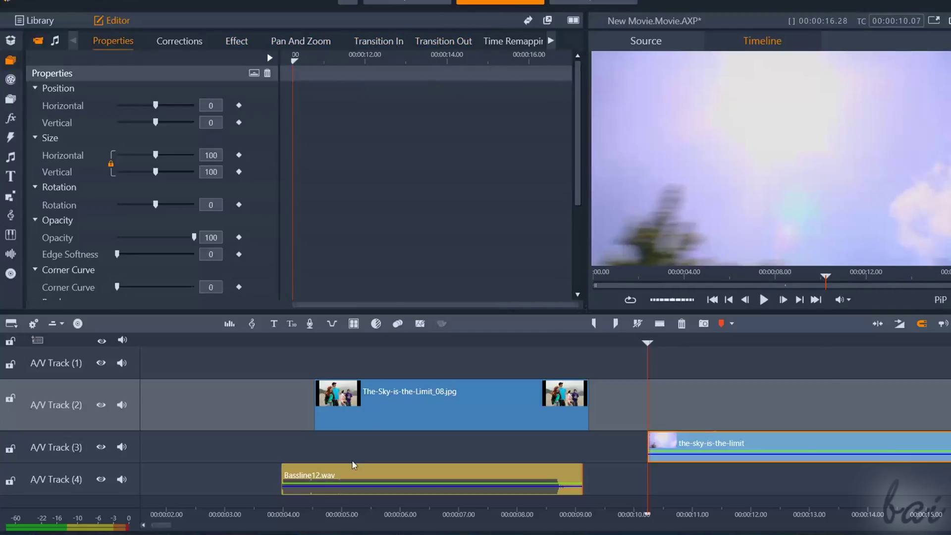
Compare the editing categories offered for Bassline12.wav, the video clip and the photo The-Sky-is-the-Limit_08.jpg.
{"action": "left_click", "coordinate": [349, 477]}
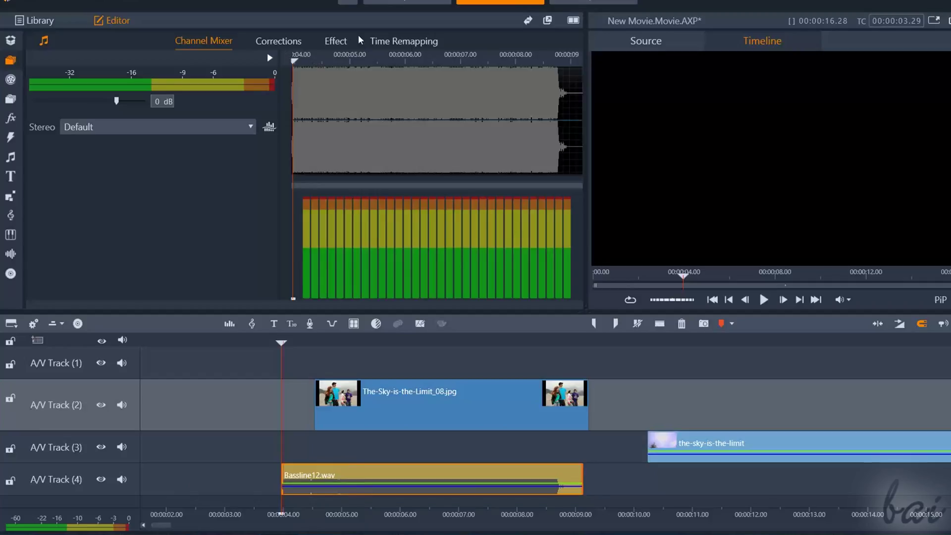
{"action": "left_click", "coordinate": [697, 460]}
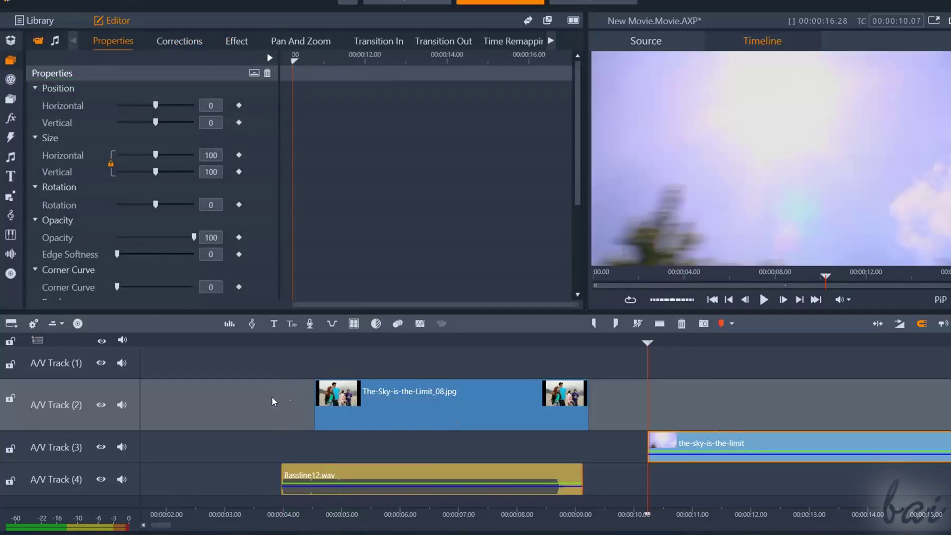
{"action": "left_click", "coordinate": [272, 397]}
{"action": "left_click", "coordinate": [426, 405]}
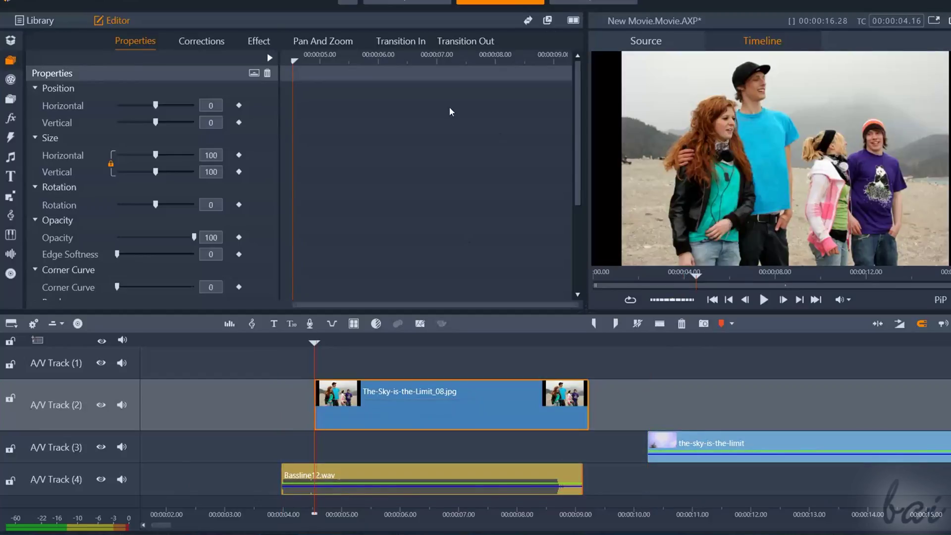
Examine the Enhance corrections, Pan And Zoom, Effect and Transition In settings of the photo The-Sky-is-the-Limit_08.jpg.
{"action": "left_click", "coordinate": [200, 43]}
{"action": "left_click", "coordinate": [206, 61]}
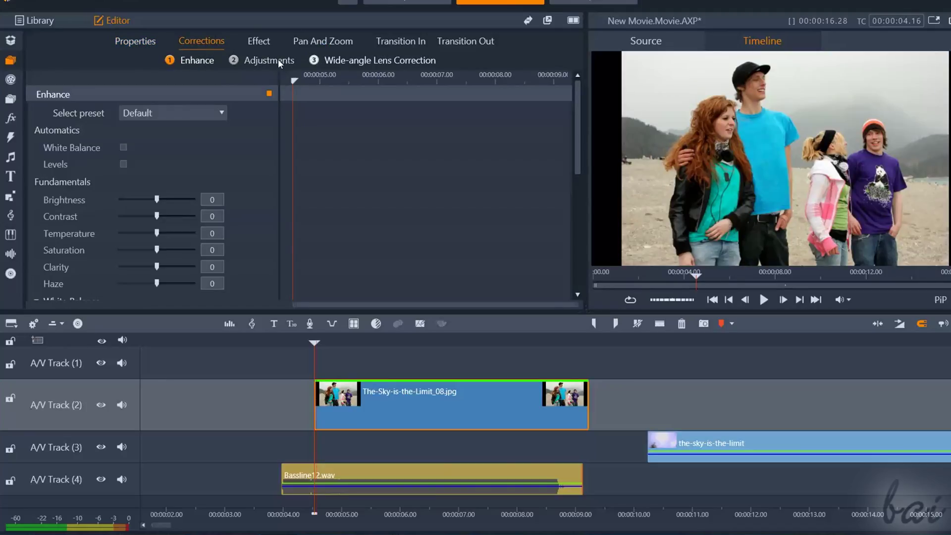
{"action": "left_click", "coordinate": [331, 41]}
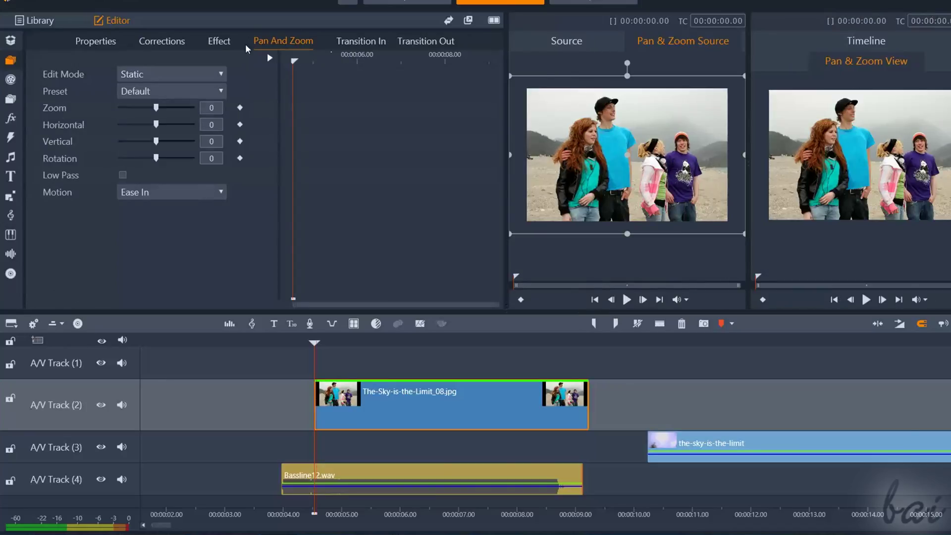
{"action": "left_click", "coordinate": [219, 40]}
{"action": "left_click", "coordinate": [400, 44]}
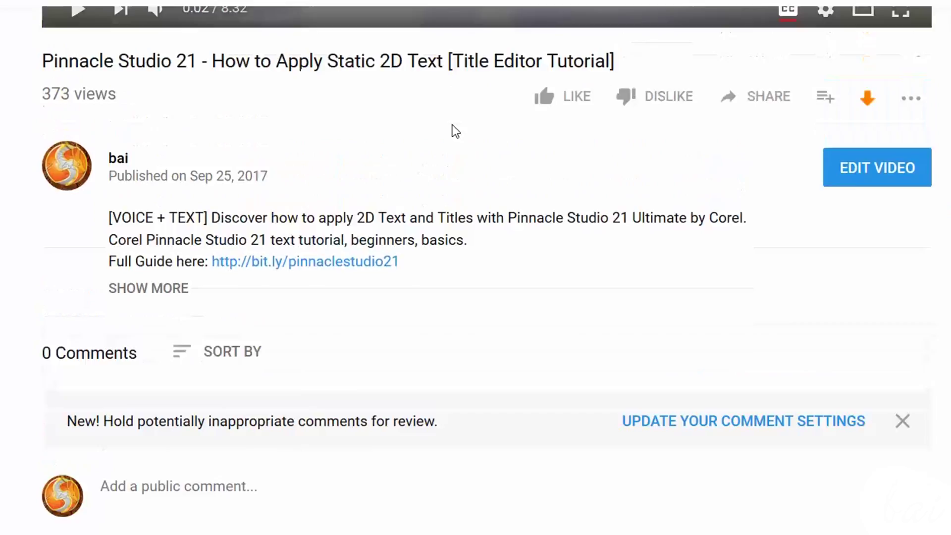
Switch to the YouTube tutorial page and open the full guide link in the video description.
{"action": "scroll", "coordinate": [455, 114], "scroll_direction": "up", "scroll_amount": 3}
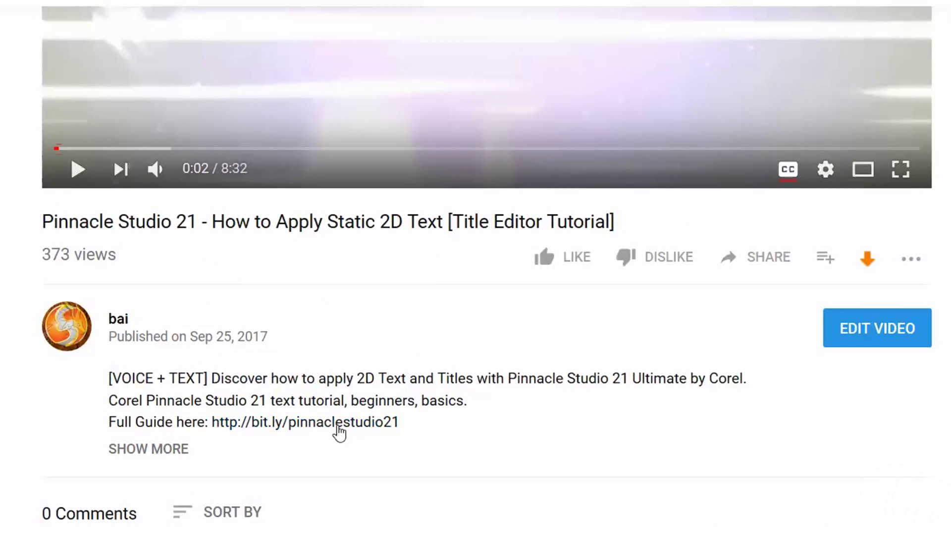
{"action": "left_click", "coordinate": [341, 427]}
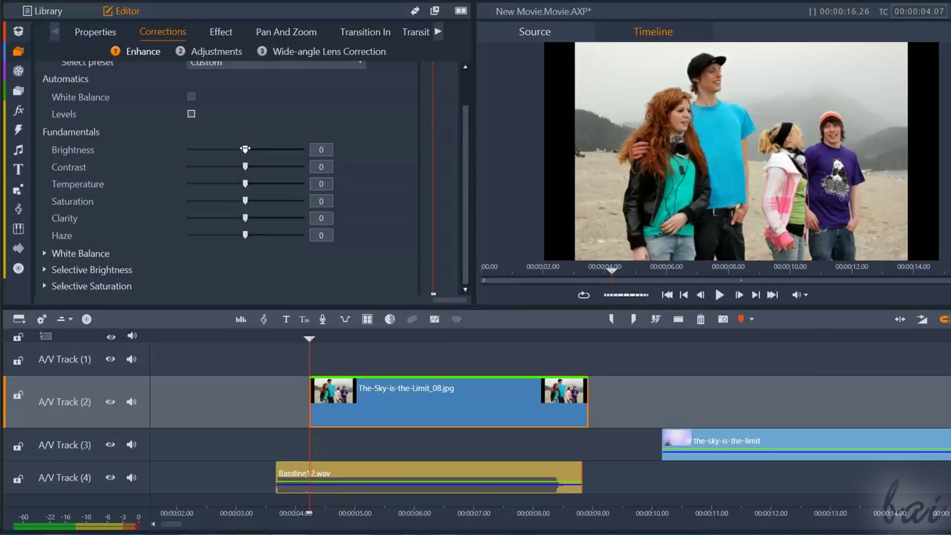
Try adjusting the photo's brightness, position, size and rotation, restoring the default position and size.
{"action": "left_click_drag", "start_coordinate": [244, 149], "coordinate": [266, 148]}
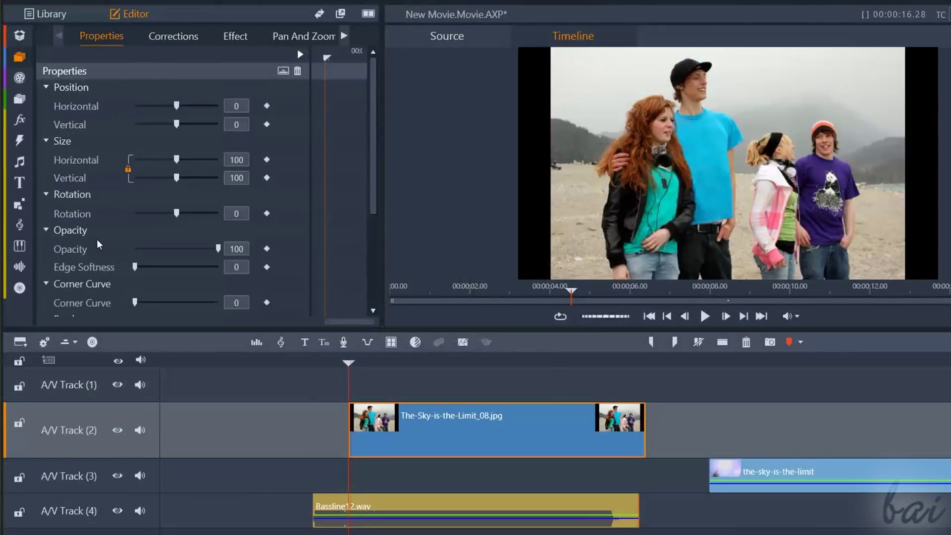
{"action": "mouse_move", "coordinate": [177, 105]}
{"action": "left_mouse_down"}
{"action": "mouse_move", "coordinate": [198, 105]}
{"action": "mouse_move", "coordinate": [168, 105]}
{"action": "mouse_move", "coordinate": [171, 123]}
{"action": "mouse_move", "coordinate": [160, 124]}
{"action": "mouse_move", "coordinate": [187, 124]}
{"action": "mouse_move", "coordinate": [177, 124]}
{"action": "left_mouse_up"}
{"action": "left_click", "coordinate": [253, 105]}
{"action": "mouse_move", "coordinate": [176, 160]}
{"action": "left_mouse_down"}
{"action": "mouse_move", "coordinate": [164, 160]}
{"action": "mouse_move", "coordinate": [193, 158]}
{"action": "left_mouse_up"}
{"action": "left_click", "coordinate": [253, 160]}
{"action": "mouse_move", "coordinate": [176, 213]}
{"action": "left_mouse_down"}
{"action": "mouse_move", "coordinate": [156, 213]}
{"action": "mouse_move", "coordinate": [183, 213]}
{"action": "left_mouse_up"}
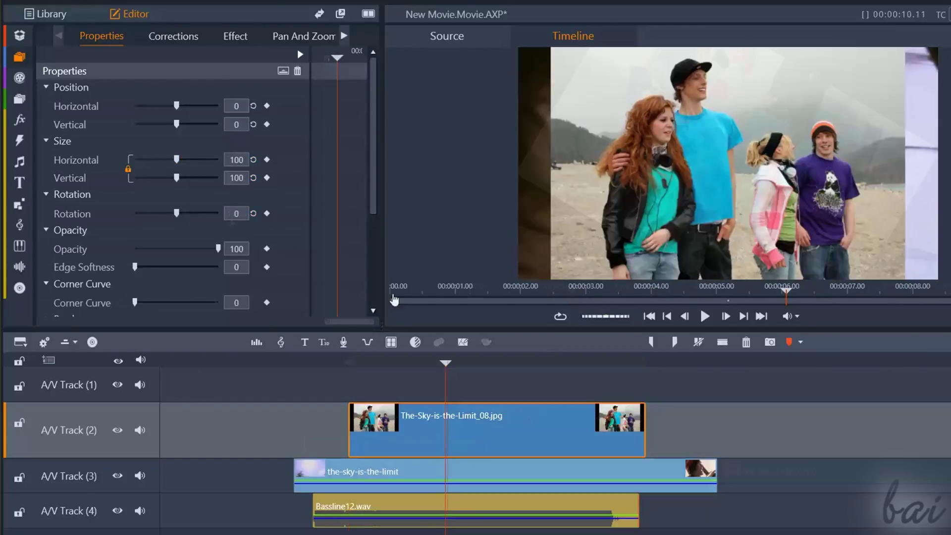
Try lowering the photo's opacity and giving it a wide, softened red border.
{"action": "left_click_drag", "start_coordinate": [218, 248], "coordinate": [157, 249]}
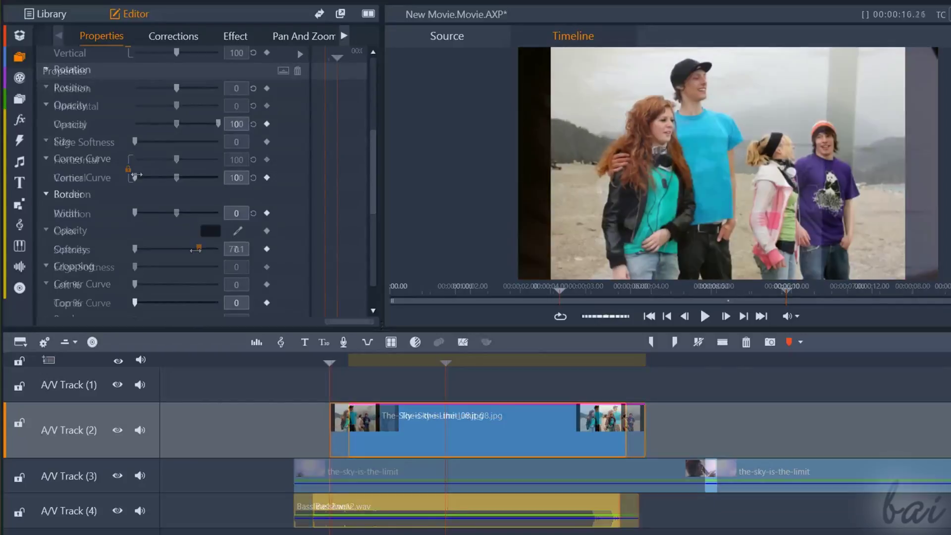
{"action": "left_click_drag", "start_coordinate": [194, 181], "coordinate": [240, 184]}
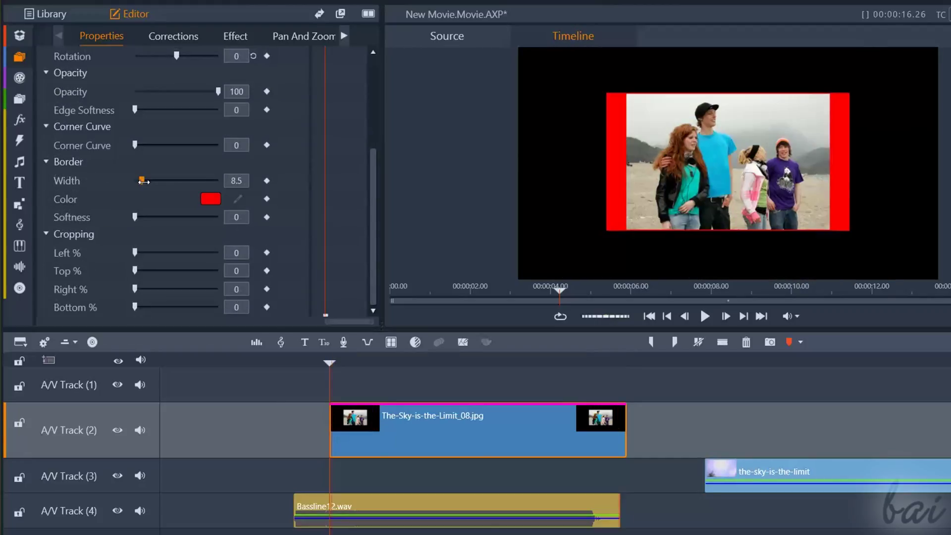
{"action": "left_click_drag", "start_coordinate": [140, 180], "coordinate": [157, 180]}
{"action": "left_click_drag", "start_coordinate": [136, 217], "coordinate": [154, 217]}
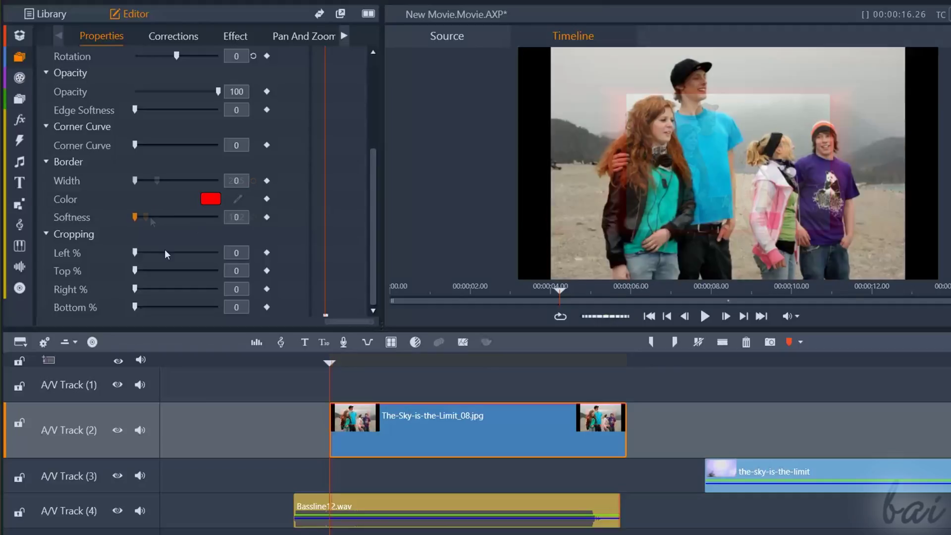
Try cropping the photo's edges, first with the Cropping percentages and also with crop mode in the preview.
{"action": "mouse_move", "coordinate": [135, 253]}
{"action": "left_mouse_down"}
{"action": "mouse_move", "coordinate": [181, 258]}
{"action": "mouse_move", "coordinate": [151, 253]}
{"action": "left_mouse_up"}
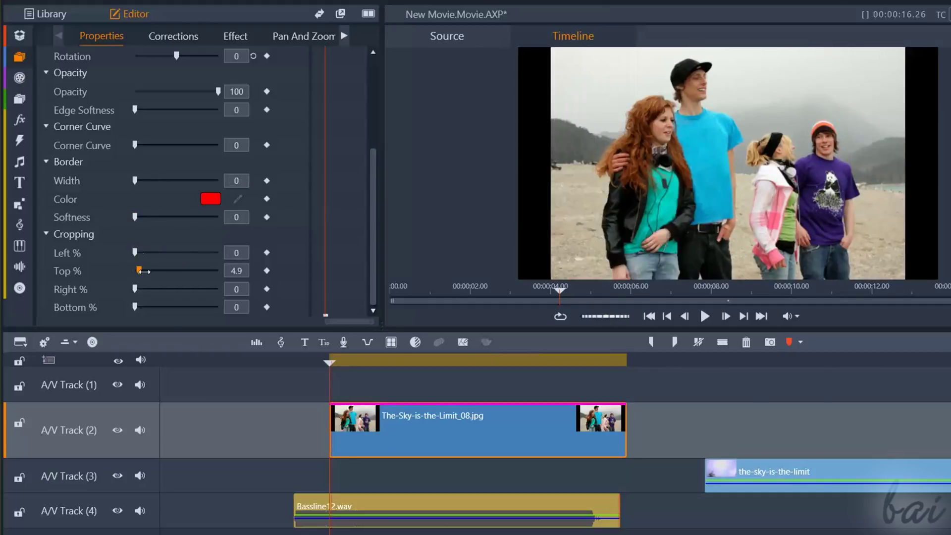
{"action": "left_click_drag", "start_coordinate": [144, 271], "coordinate": [135, 306]}
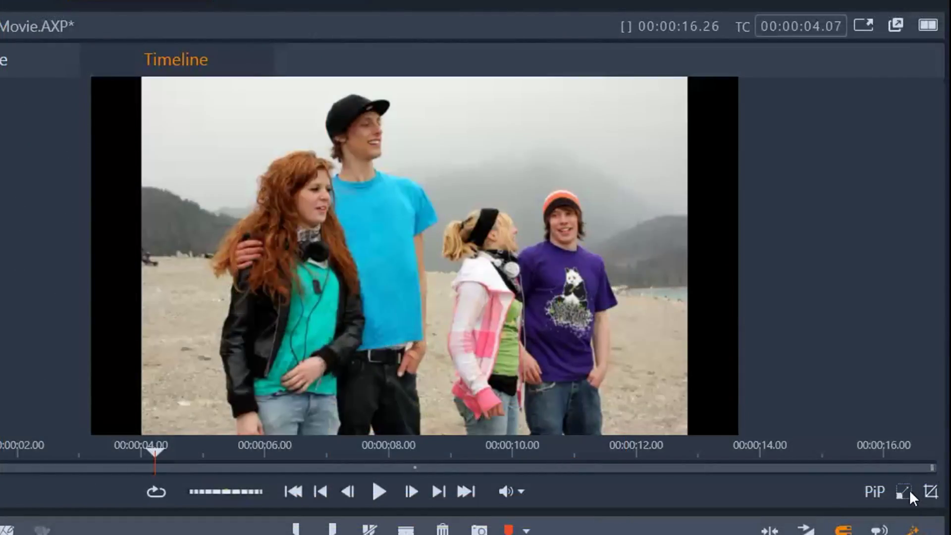
{"action": "left_click", "coordinate": [930, 492]}
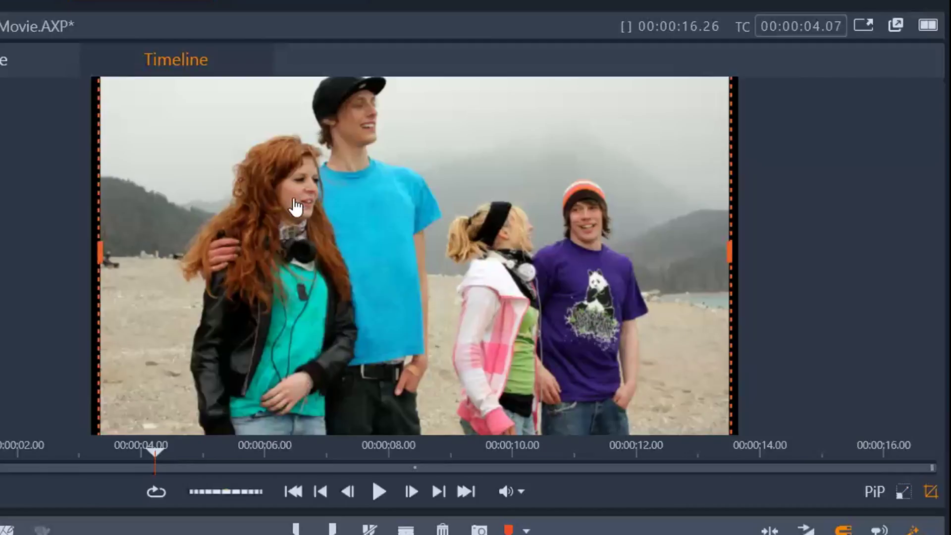
{"action": "left_click_drag", "start_coordinate": [99, 246], "coordinate": [301, 251]}
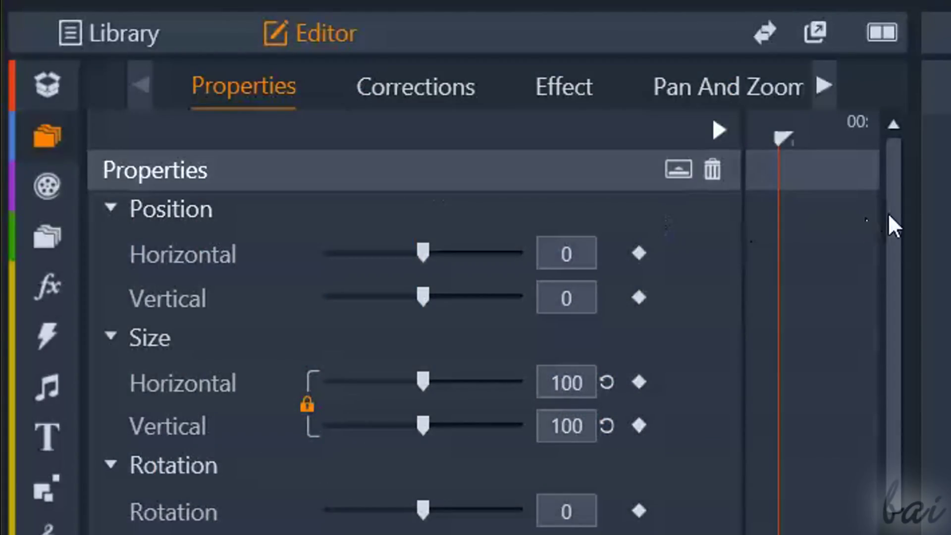
Try horizontal position values of 5 and 7 for the photo, and reset the position to its default.
{"action": "left_click_drag", "start_coordinate": [450, 250], "coordinate": [483, 270]}
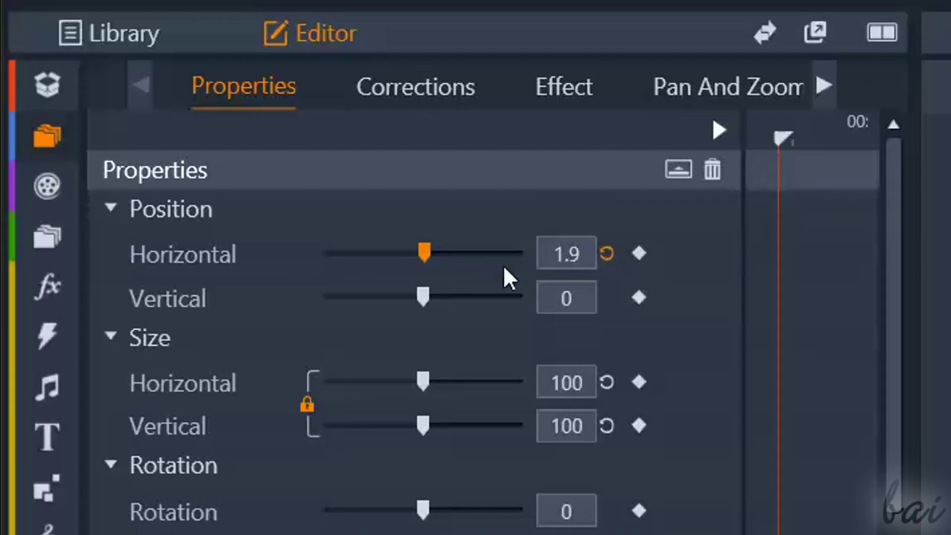
{"action": "left_click", "coordinate": [575, 255]}
{"action": "type", "text": "5"}
{"action": "key", "text": "Return"}
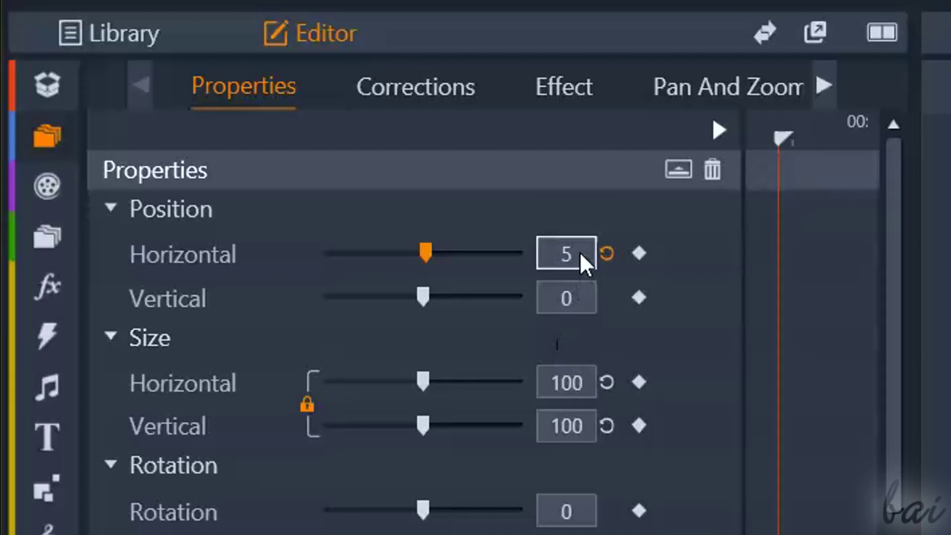
{"action": "left_click", "coordinate": [581, 253]}
{"action": "type", "text": "7"}
{"action": "key", "text": "Return"}
{"action": "left_click", "coordinate": [569, 255]}
{"action": "type", "text": "0"}
{"action": "key", "text": "Escape"}
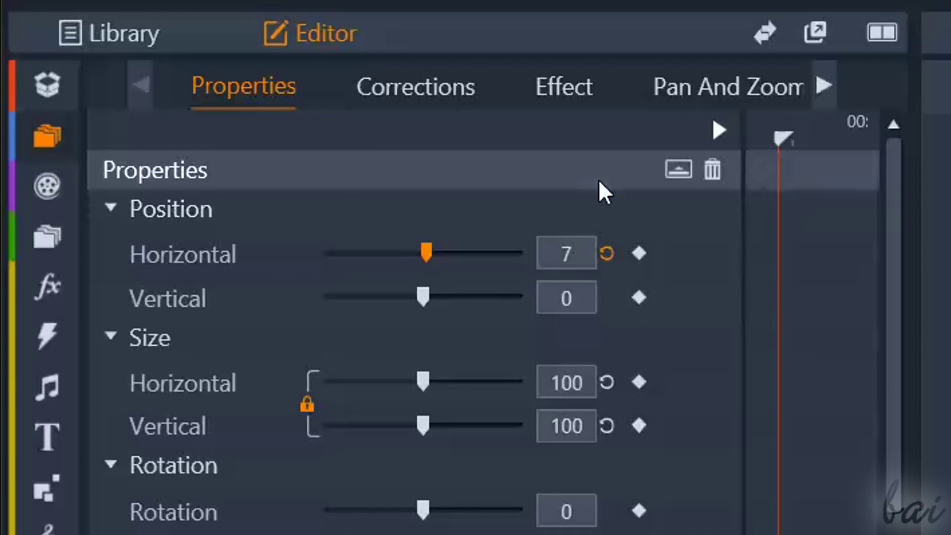
{"action": "left_click", "coordinate": [607, 257]}
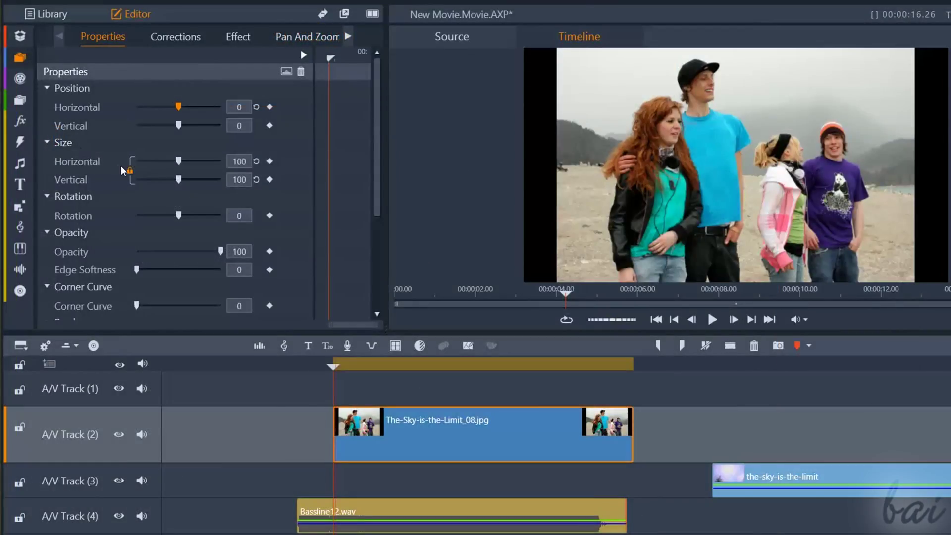
Try scaling the photo down to about 83.5 and up again with the horizontal and vertical sizes locked together.
{"action": "left_click_drag", "start_coordinate": [179, 160], "coordinate": [169, 161]}
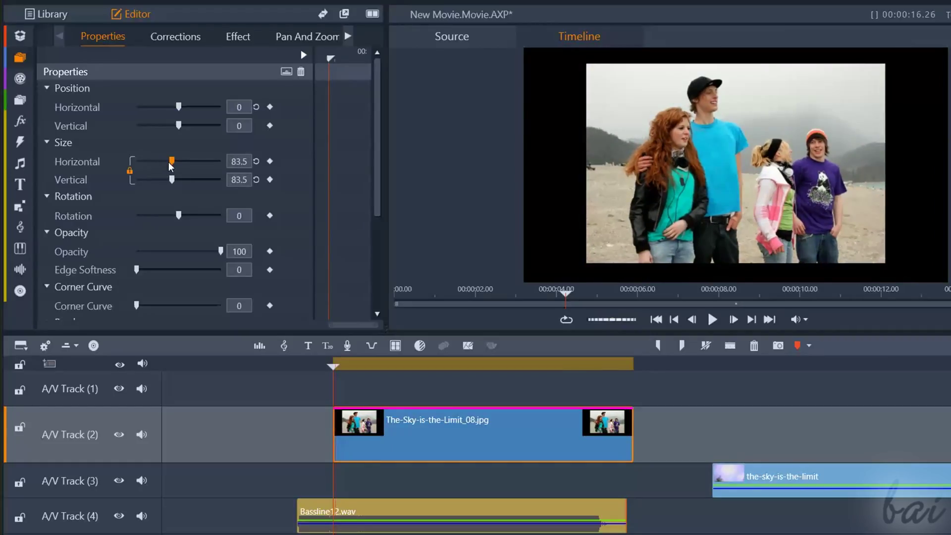
{"action": "left_click_drag", "start_coordinate": [174, 160], "coordinate": [191, 160]}
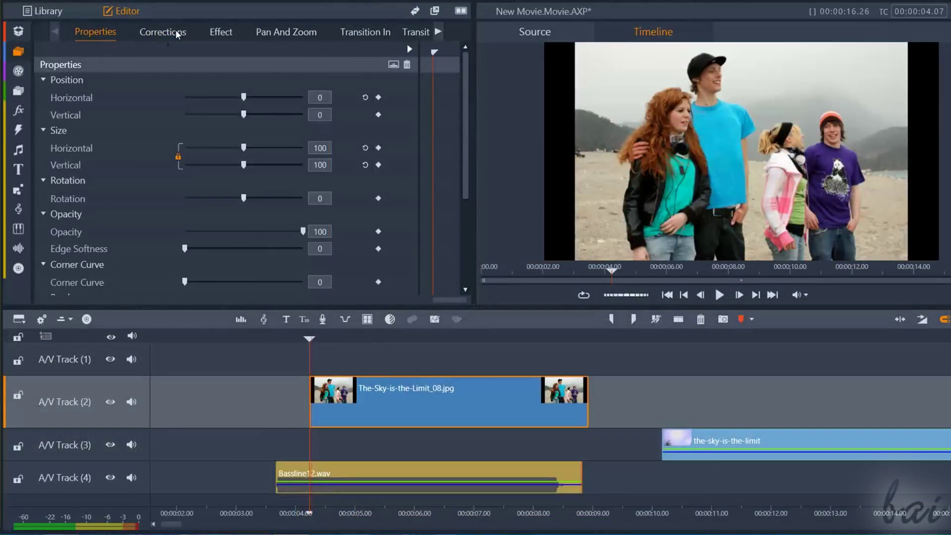
Open the photo's Enhance corrections and review the White Balance, Selective Brightness and Selective Saturation groups.
{"action": "left_click", "coordinate": [176, 33]}
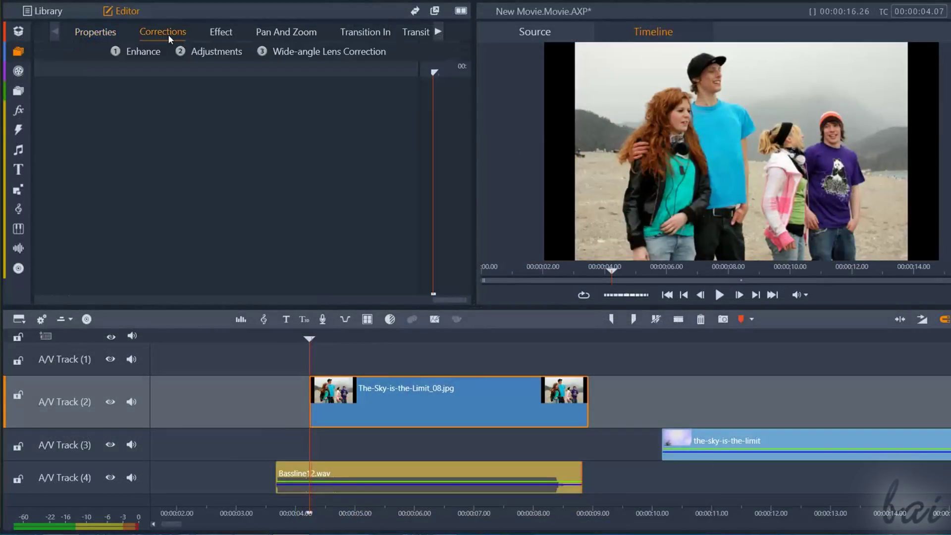
{"action": "left_click", "coordinate": [153, 52]}
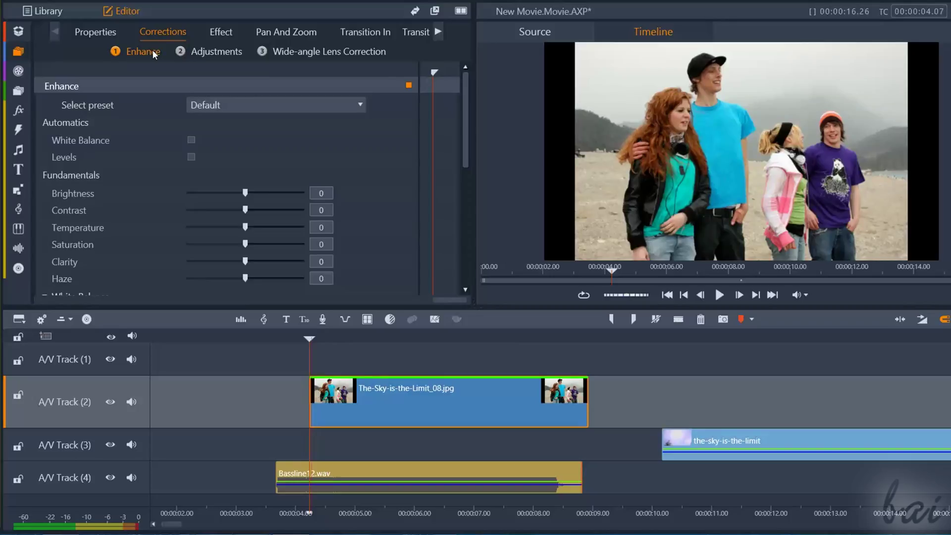
{"action": "scroll", "coordinate": [460, 121], "scroll_direction": "down", "scroll_amount": 10}
{"action": "scroll", "coordinate": [248, 130], "scroll_direction": "up", "scroll_amount": 10}
{"action": "scroll", "coordinate": [428, 163], "scroll_direction": "down", "scroll_amount": 5}
{"action": "left_click", "coordinate": [52, 132]}
{"action": "left_click", "coordinate": [89, 167]}
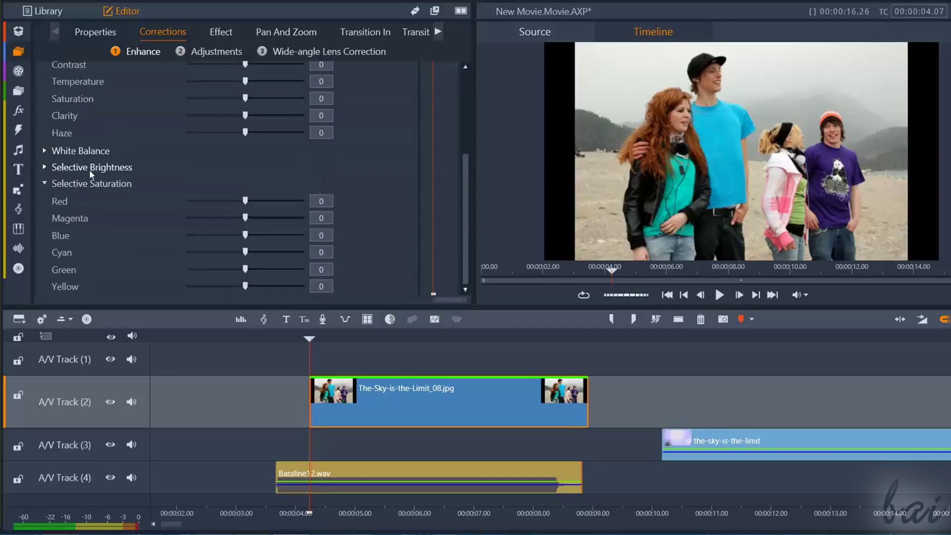
{"action": "left_click", "coordinate": [99, 182]}
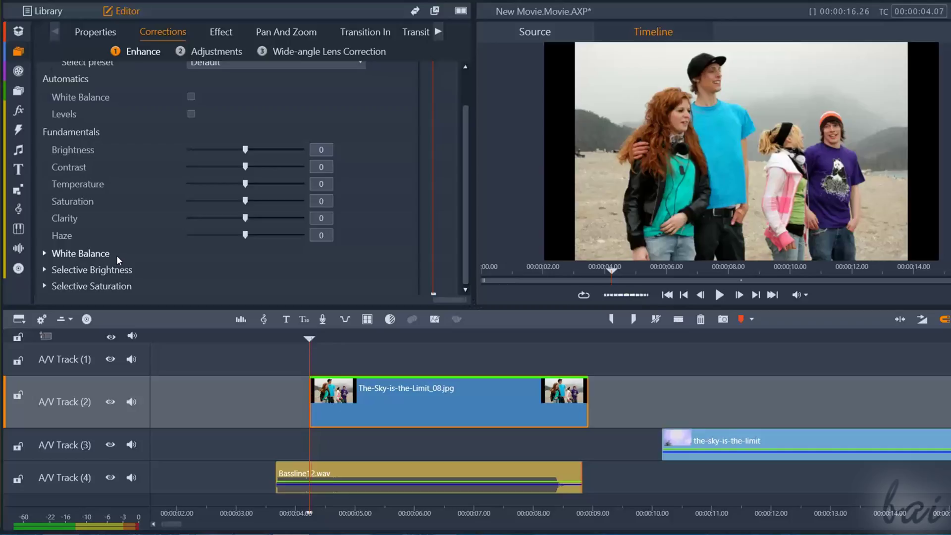
{"action": "scroll", "coordinate": [134, 97], "scroll_direction": "up", "scroll_amount": 1}
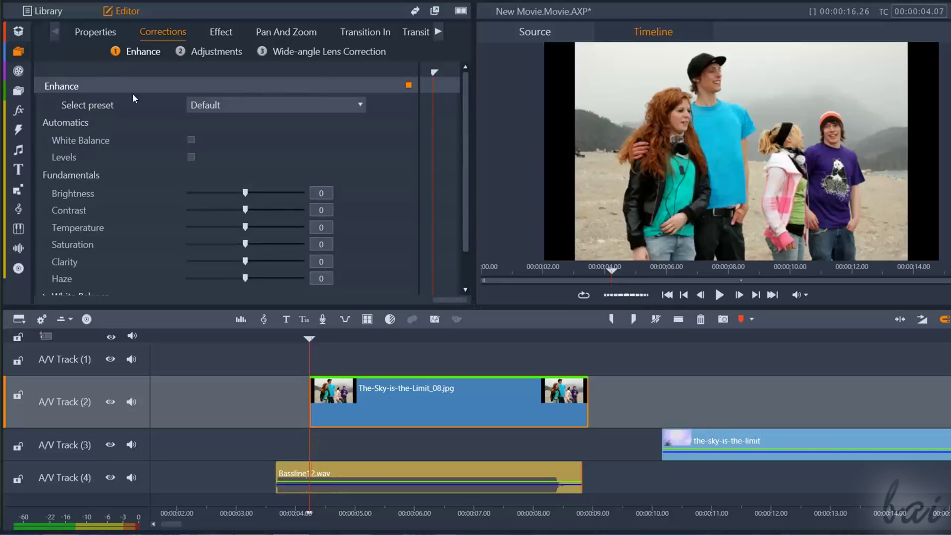
Try the automatic White Balance and Levels corrections on the photo and switch both off again.
{"action": "left_click", "coordinate": [191, 140]}
{"action": "left_click_drag", "start_coordinate": [248, 157], "coordinate": [203, 157]}
{"action": "left_click", "coordinate": [191, 140]}
{"action": "left_click", "coordinate": [191, 157]}
{"action": "left_click_drag", "start_coordinate": [245, 191], "coordinate": [222, 191]}
{"action": "left_click", "coordinate": [192, 157]}
Set the Enhance fundamentals to Brightness -10, Contrast -24, Temperature -53, Saturation 41, Clarity 32 and Haze 20.
{"action": "scroll", "coordinate": [259, 162], "scroll_direction": "down", "scroll_amount": 2}
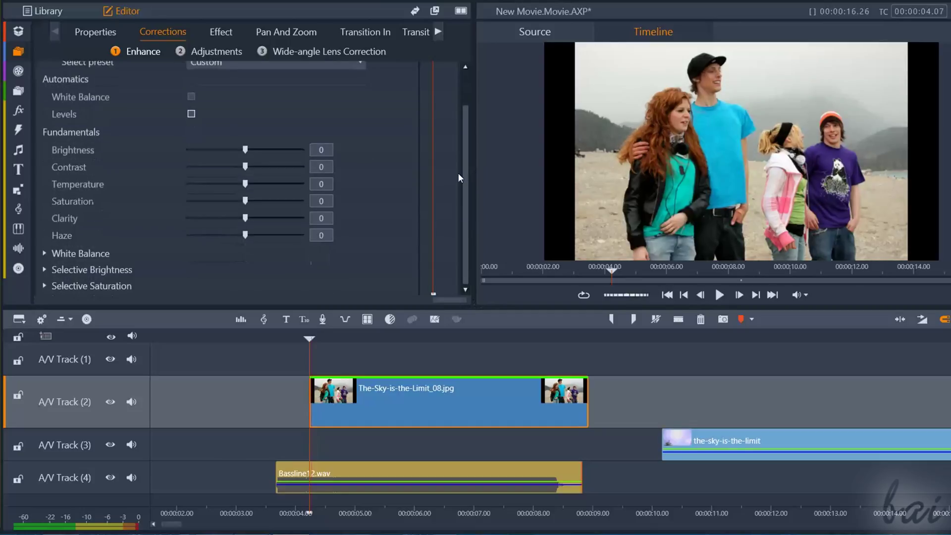
{"action": "left_click_drag", "start_coordinate": [270, 148], "coordinate": [241, 149]}
{"action": "left_click_drag", "start_coordinate": [245, 183], "coordinate": [204, 184]}
{"action": "left_click_drag", "start_coordinate": [292, 205], "coordinate": [292, 202]}
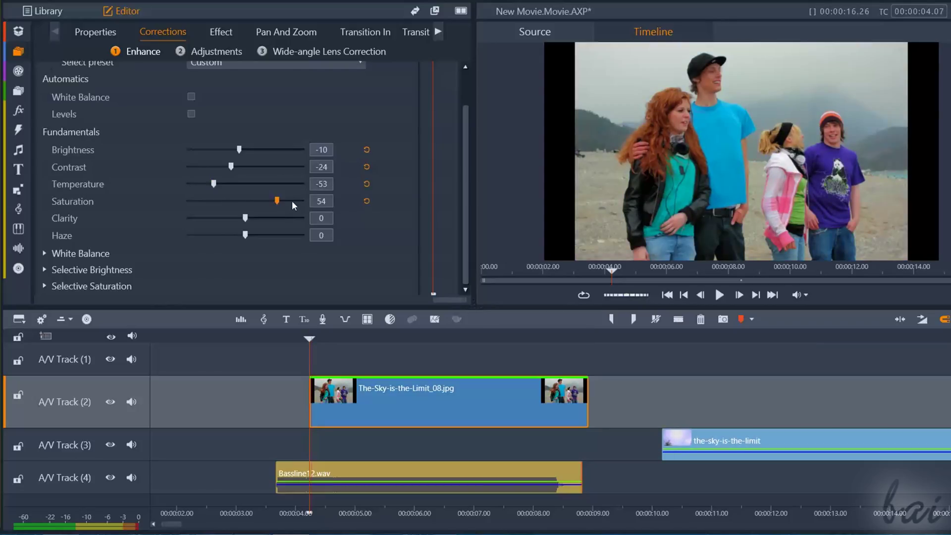
{"action": "left_click_drag", "start_coordinate": [204, 200], "coordinate": [239, 200]}
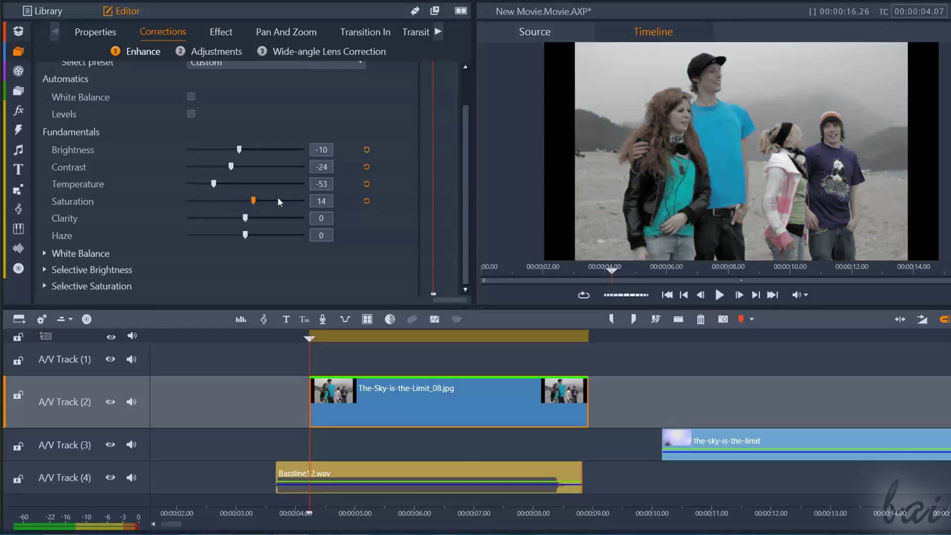
{"action": "left_click_drag", "start_coordinate": [293, 218], "coordinate": [304, 235]}
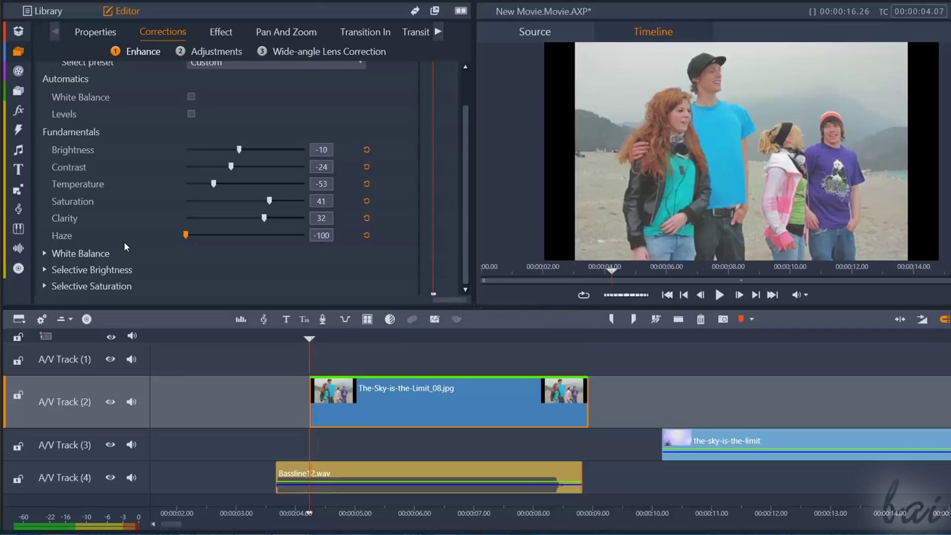
{"action": "left_click_drag", "start_coordinate": [186, 234], "coordinate": [257, 234]}
In Selective Brightness, try changing Blacks and MidRange and reset both, and set Fill light to 7 and Highlights to -1.
{"action": "left_click", "coordinate": [44, 253]}
{"action": "scroll", "coordinate": [255, 236], "scroll_direction": "down", "scroll_amount": 1}
{"action": "mouse_move", "coordinate": [263, 221]}
{"action": "left_mouse_down"}
{"action": "mouse_move", "coordinate": [246, 232]}
{"action": "mouse_move", "coordinate": [272, 250]}
{"action": "mouse_move", "coordinate": [258, 227]}
{"action": "left_mouse_up"}
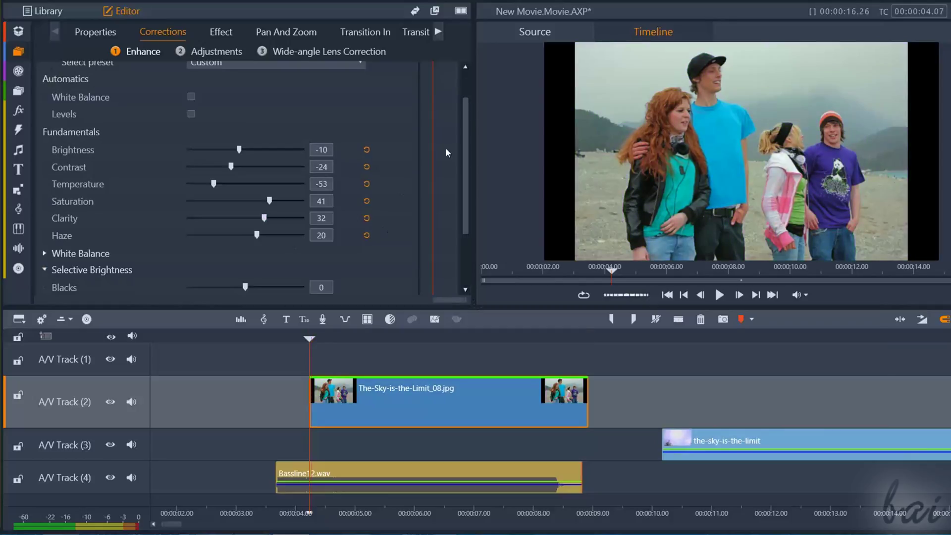
{"action": "scroll", "coordinate": [276, 190], "scroll_direction": "down", "scroll_amount": 2}
{"action": "left_click_drag", "start_coordinate": [245, 202], "coordinate": [298, 202]}
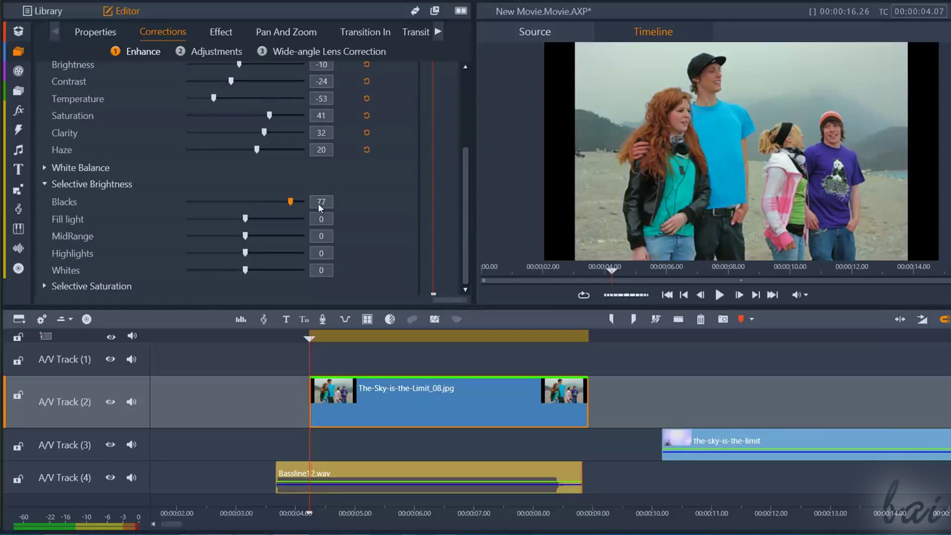
{"action": "double_click", "coordinate": [298, 202]}
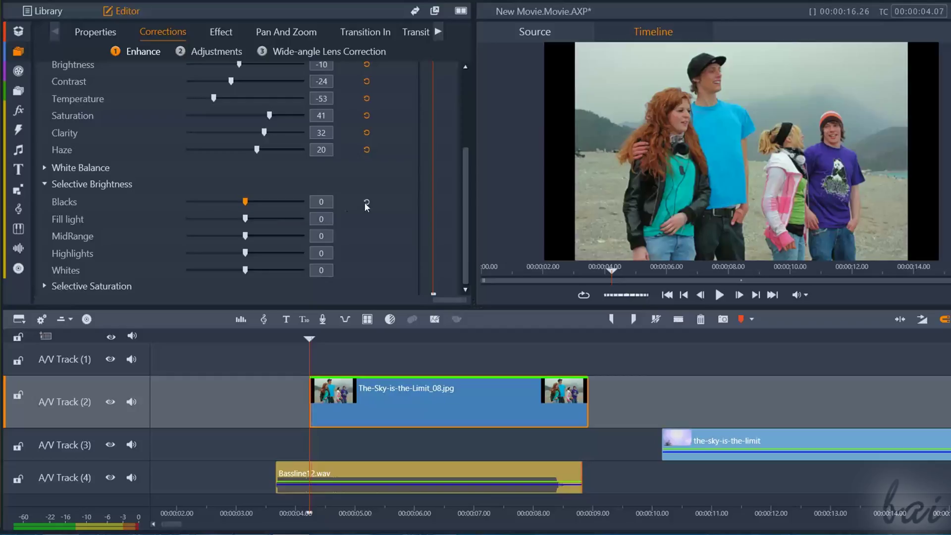
{"action": "left_click", "coordinate": [266, 223]}
{"action": "left_click", "coordinate": [233, 219]}
{"action": "left_click_drag", "start_coordinate": [244, 236], "coordinate": [304, 236]}
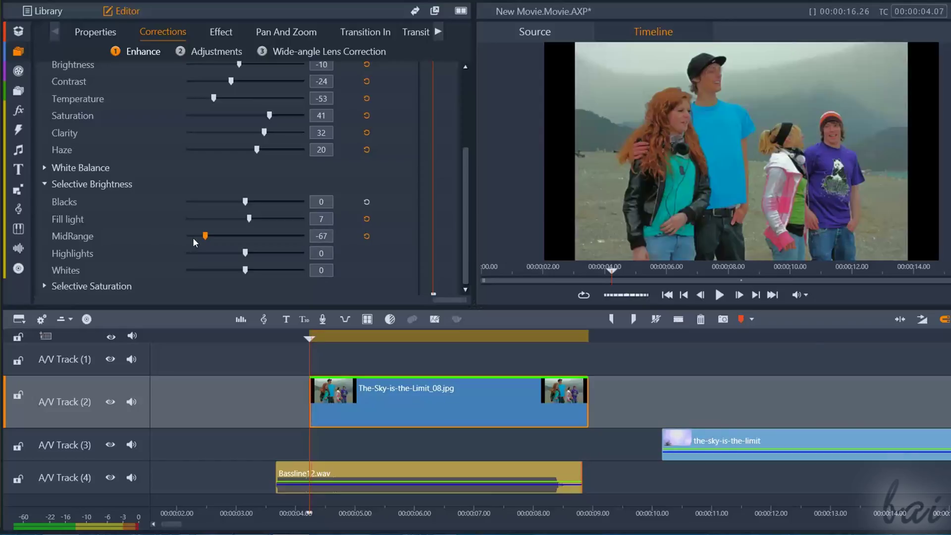
{"action": "left_click", "coordinate": [367, 236]}
{"action": "mouse_move", "coordinate": [245, 253]}
{"action": "left_mouse_down"}
{"action": "mouse_move", "coordinate": [297, 253]}
{"action": "mouse_move", "coordinate": [239, 253]}
{"action": "left_mouse_up"}
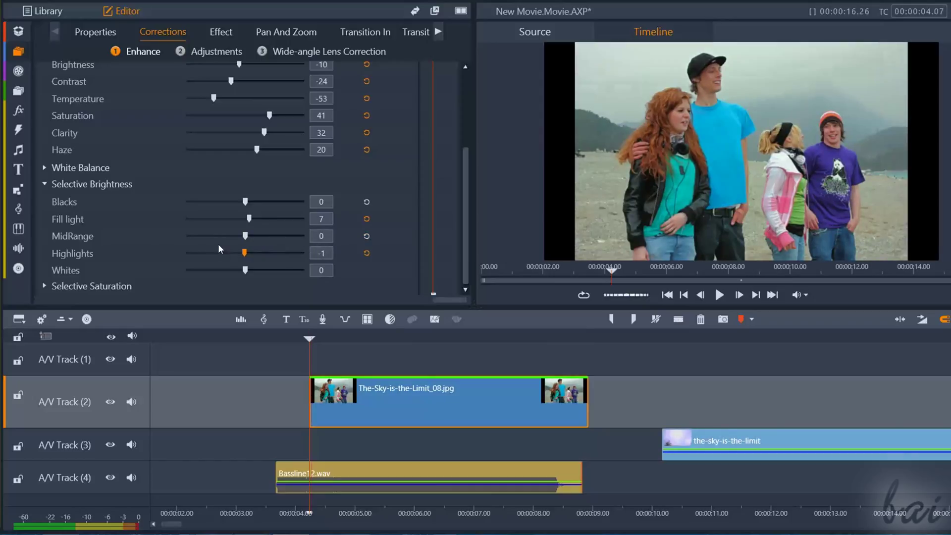
In Selective Saturation, try the Red level and return it to 0, and set Blue to -46 and Yellow to 34.
{"action": "left_click", "coordinate": [53, 287]}
{"action": "scroll", "coordinate": [271, 200], "scroll_direction": "down", "scroll_amount": 3}
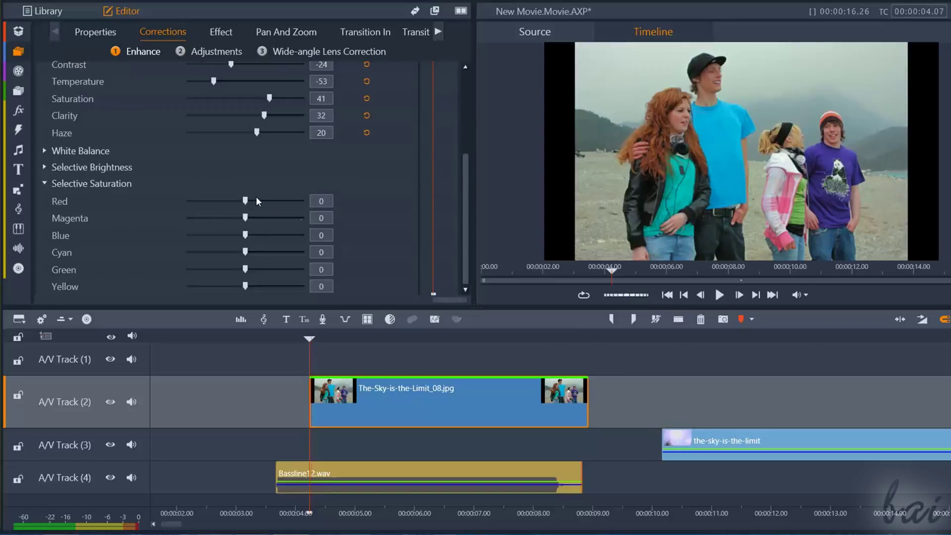
{"action": "left_click_drag", "start_coordinate": [308, 195], "coordinate": [245, 201]}
{"action": "left_click_drag", "start_coordinate": [245, 235], "coordinate": [124, 231]}
{"action": "left_click_drag", "start_coordinate": [235, 236], "coordinate": [218, 235]}
{"action": "left_click_drag", "start_coordinate": [244, 286], "coordinate": [79, 301]}
{"action": "left_click_drag", "start_coordinate": [242, 285], "coordinate": [263, 287]}
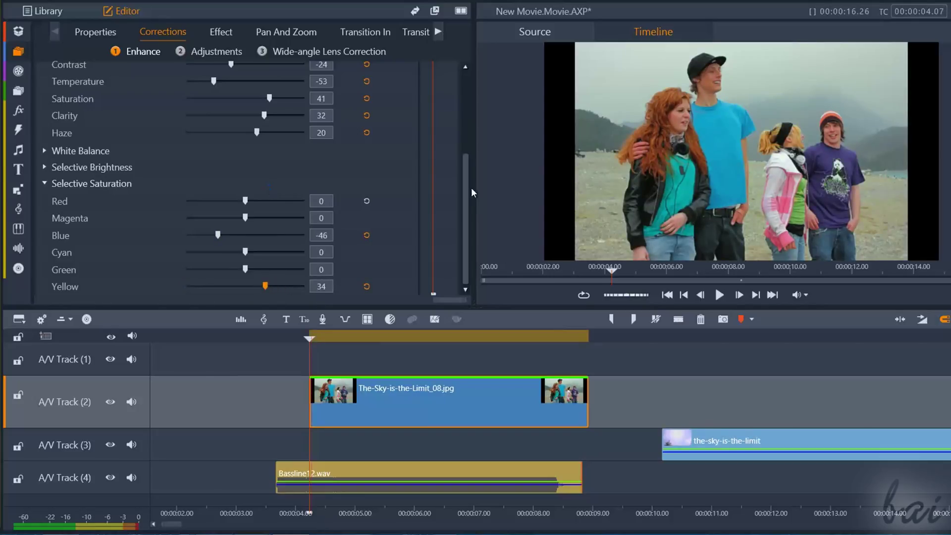
Switch the Enhance correction off and on repeatedly to compare the photo with and without it.
{"action": "left_click_drag", "start_coordinate": [462, 204], "coordinate": [465, 107]}
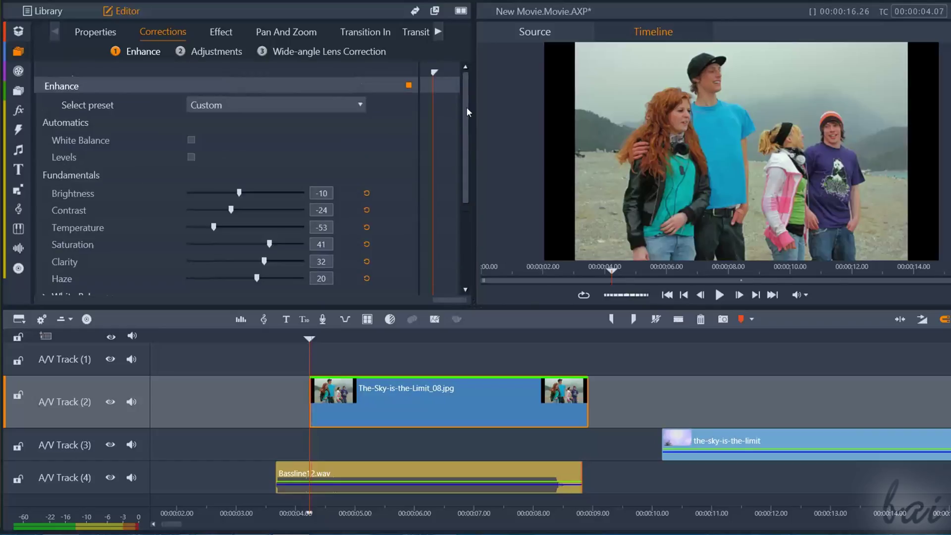
{"action": "left_click", "coordinate": [410, 86]}
{"action": "left_click", "coordinate": [410, 85]}
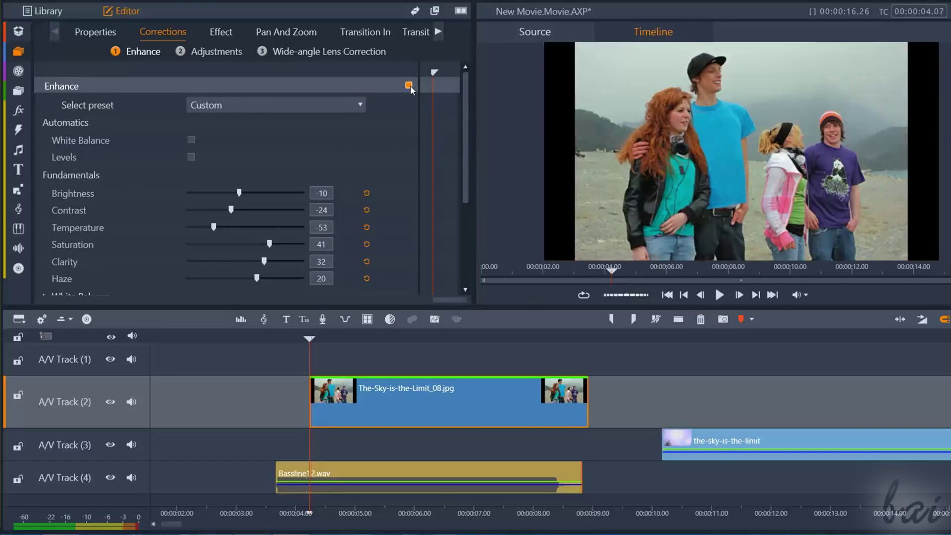
{"action": "left_click", "coordinate": [409, 85]}
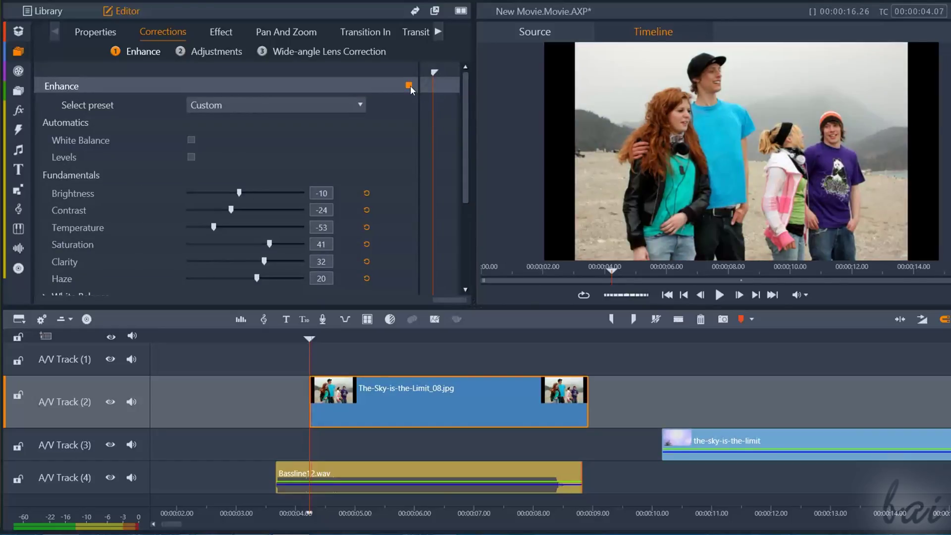
{"action": "left_click", "coordinate": [411, 86]}
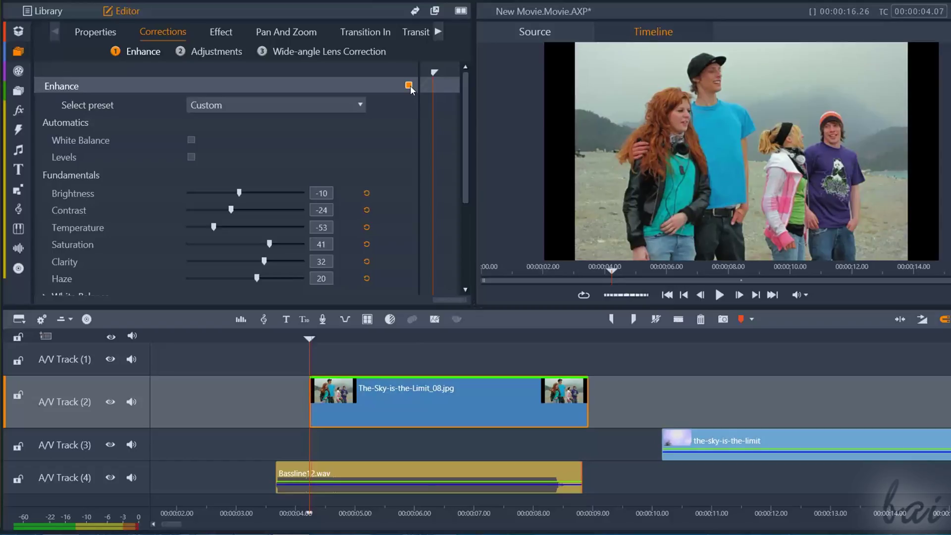
Try the aspect ratios Display 4:3, PAL 4:3 and NTSC 16:9 in the photo's Adjustments.
{"action": "left_click", "coordinate": [220, 51]}
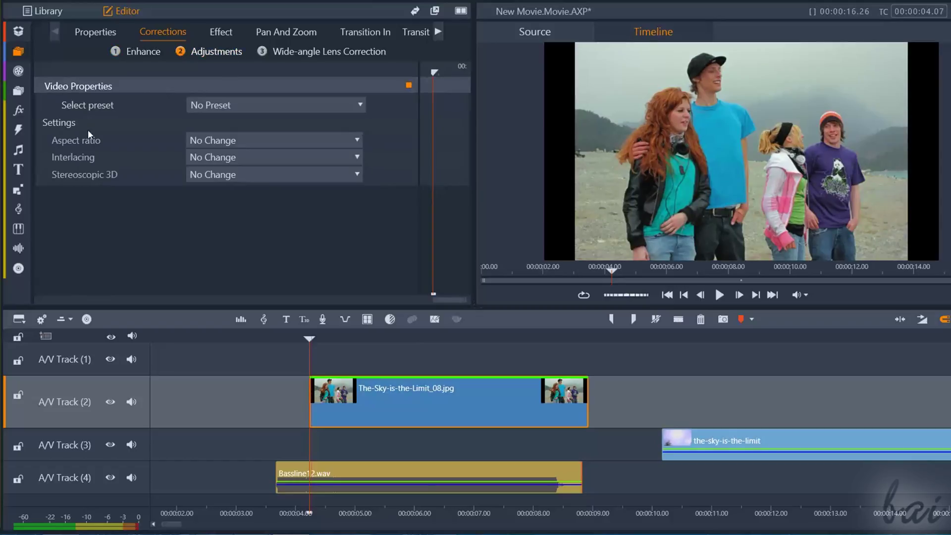
{"action": "left_click", "coordinate": [330, 140]}
{"action": "left_click", "coordinate": [242, 175]}
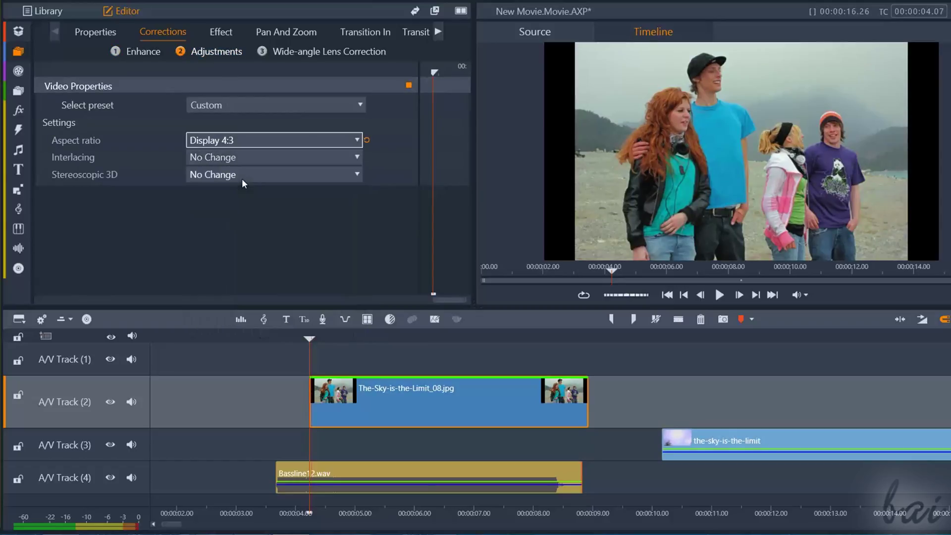
{"action": "left_click", "coordinate": [333, 139]}
{"action": "left_click", "coordinate": [296, 188]}
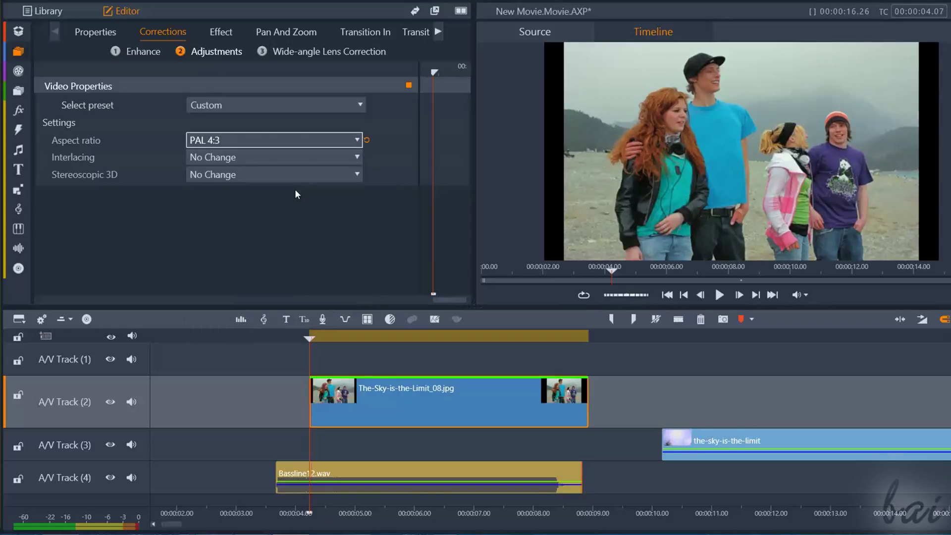
{"action": "left_click", "coordinate": [335, 140]}
{"action": "left_click", "coordinate": [267, 246]}
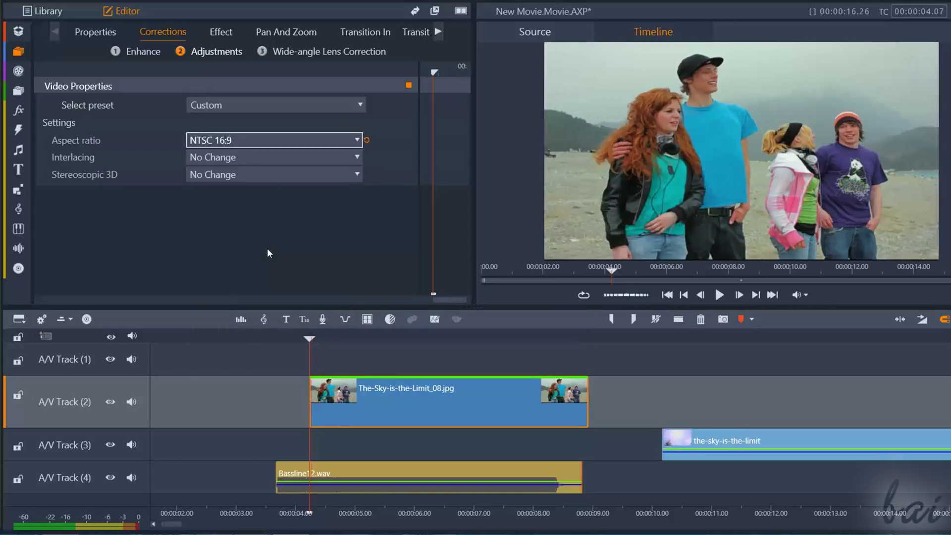
Try several Wide-angle Lens Correction presets on the photo, including GoPro Hero3 Black Narrow.
{"action": "left_click", "coordinate": [316, 54]}
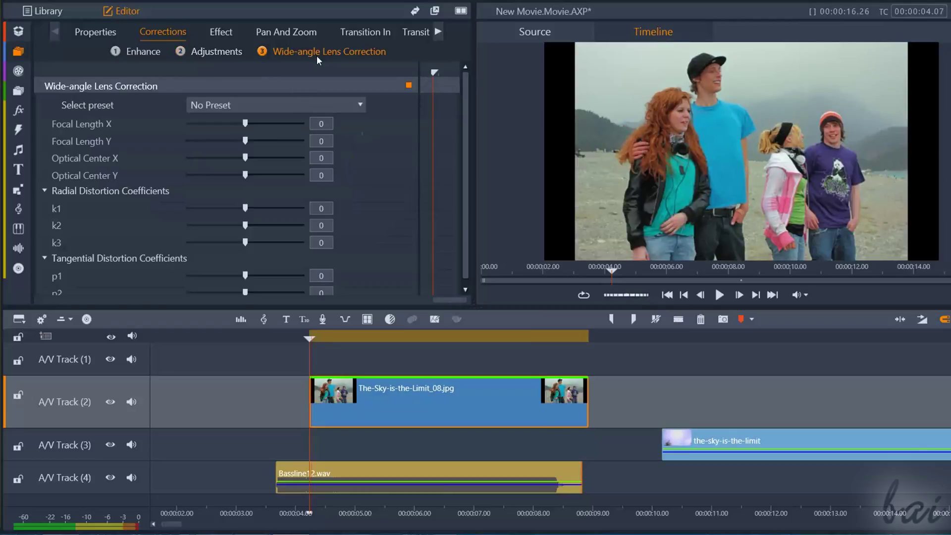
{"action": "left_click", "coordinate": [272, 107]}
{"action": "left_click", "coordinate": [268, 153]}
{"action": "left_click", "coordinate": [263, 105]}
{"action": "left_click", "coordinate": [254, 168]}
{"action": "left_click", "coordinate": [271, 105]}
{"action": "left_click", "coordinate": [265, 190]}
{"action": "left_click", "coordinate": [272, 105]}
{"action": "left_click", "coordinate": [263, 153]}
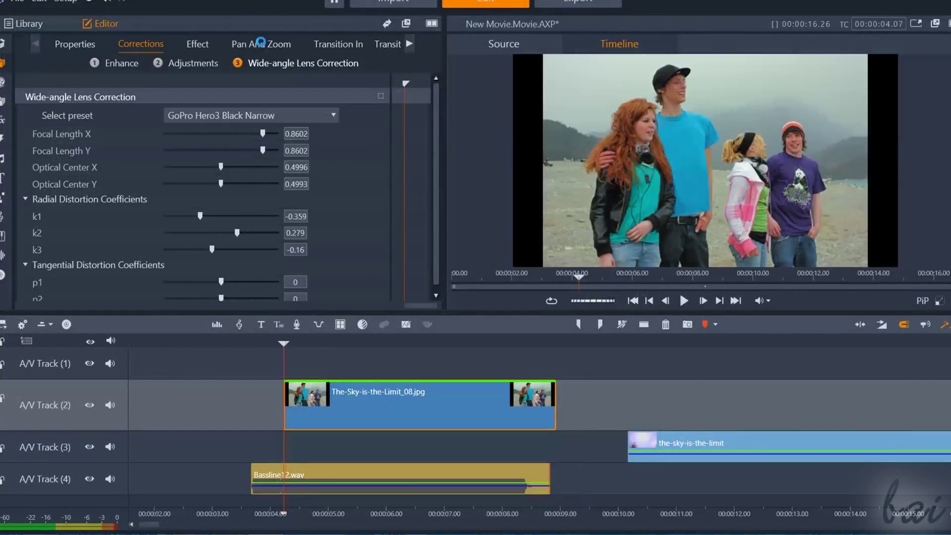
Try a static Pan And Zoom on the photo with Zoom -48.269, Horizontal 8.49 and Vertical 9.955.
{"action": "left_click", "coordinate": [262, 45]}
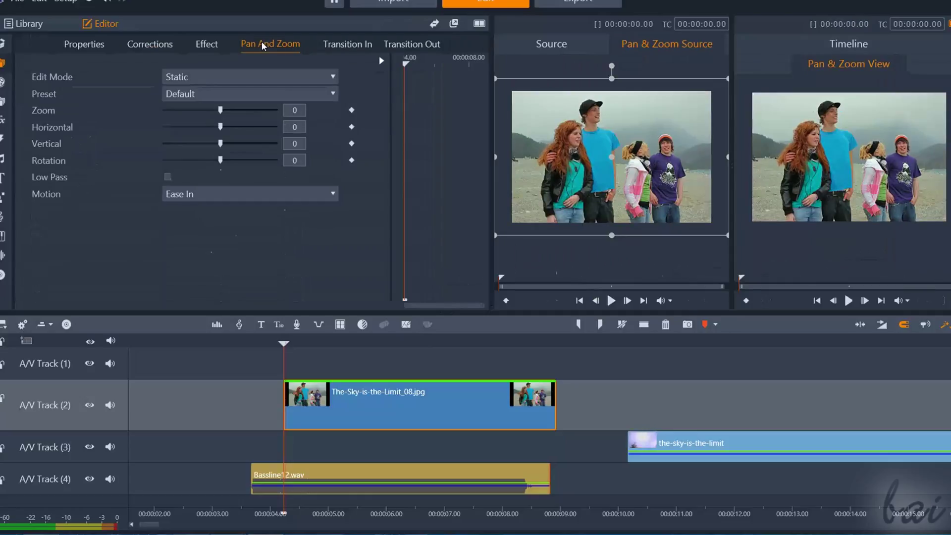
{"action": "left_click_drag", "start_coordinate": [391, 140], "coordinate": [488, 147]}
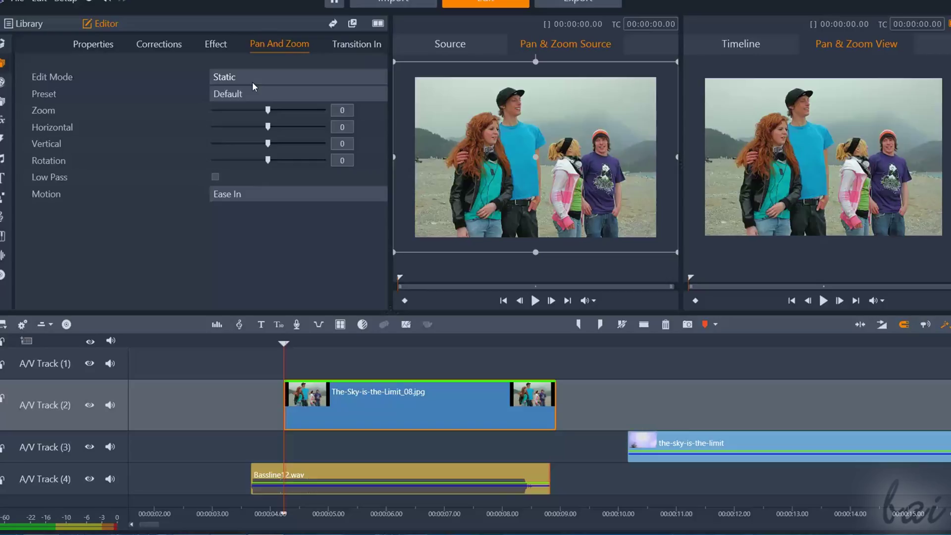
{"action": "left_click_drag", "start_coordinate": [268, 110], "coordinate": [279, 127]}
{"action": "mouse_move", "coordinate": [267, 143]}
{"action": "left_mouse_down"}
{"action": "mouse_move", "coordinate": [241, 145]}
{"action": "mouse_move", "coordinate": [269, 142]}
{"action": "mouse_move", "coordinate": [259, 127]}
{"action": "left_mouse_up"}
{"action": "left_click_drag", "start_coordinate": [274, 160], "coordinate": [260, 159]}
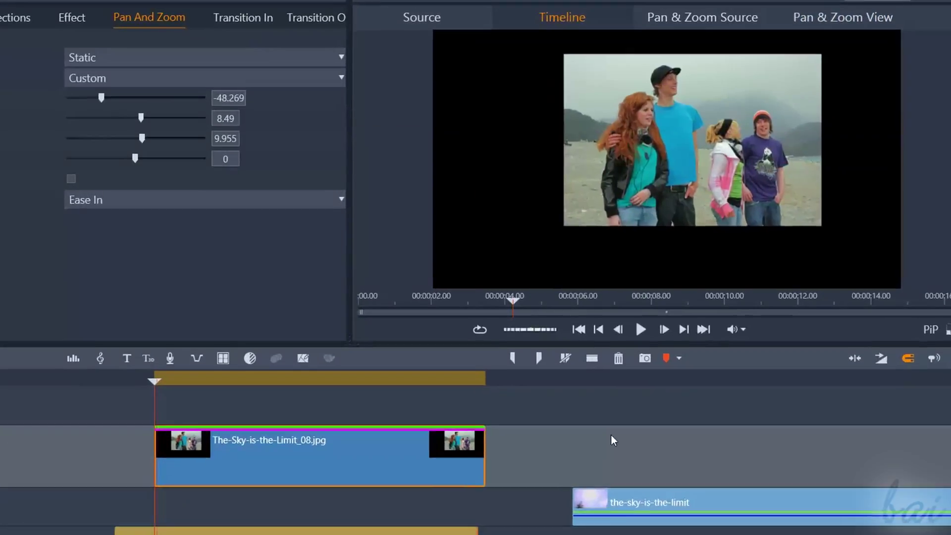
Try placing the the-sky-is-the-limit video clip beneath the photo on track 3 and scrub through the overlap.
{"action": "left_click_drag", "start_coordinate": [631, 505], "coordinate": [102, 515]}
{"action": "left_click", "coordinate": [207, 381]}
{"action": "key", "text": "Right"}
{"action": "key", "text": "Right"}
{"action": "key", "text": "Right"}
{"action": "key", "text": "Right"}
{"action": "key", "text": "Right"}
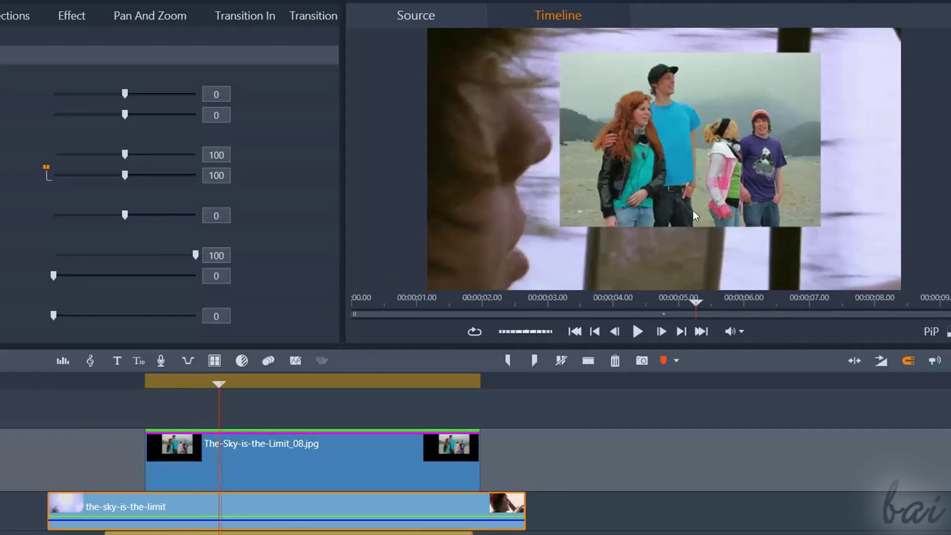
{"action": "left_click_drag", "start_coordinate": [219, 384], "coordinate": [321, 410]}
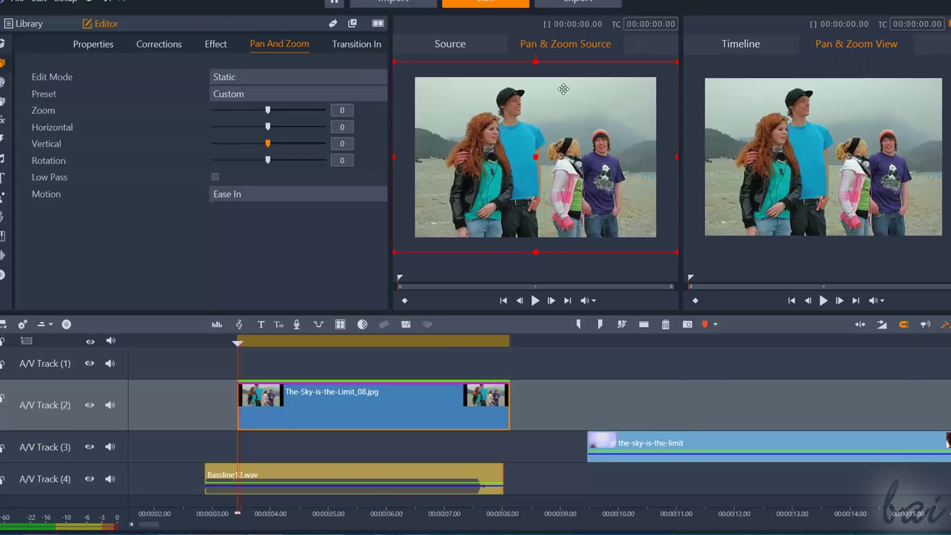
Set the photo's static Zoom to 35.759 and Horizontal to 5.363, and reframe it with the frame in the Pan & Zoom Source preview.
{"action": "left_click", "coordinate": [270, 110]}
{"action": "left_click_drag", "start_coordinate": [275, 111], "coordinate": [292, 113]}
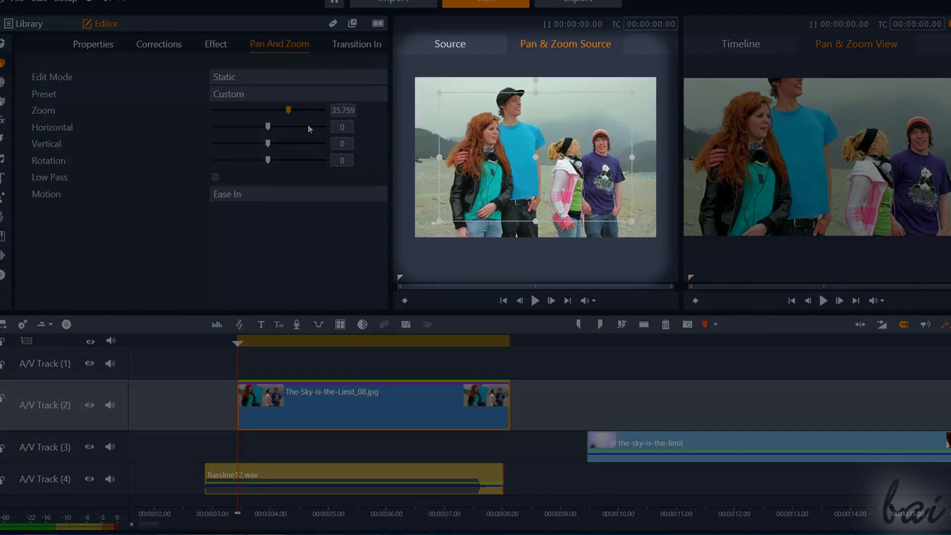
{"action": "left_click_drag", "start_coordinate": [268, 127], "coordinate": [280, 133]}
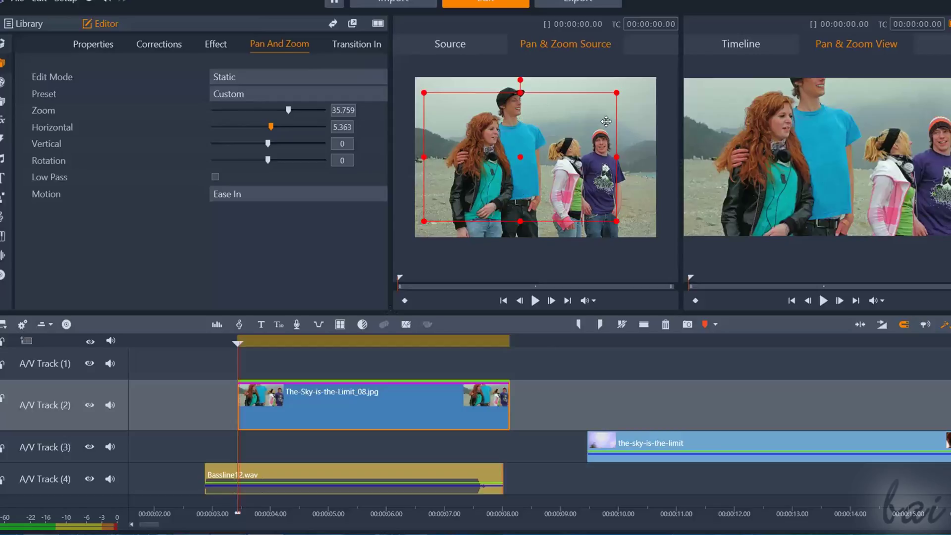
{"action": "left_click_drag", "start_coordinate": [550, 125], "coordinate": [580, 129]}
{"action": "scroll", "coordinate": [577, 133], "scroll_direction": "up", "scroll_amount": 3}
{"action": "left_click_drag", "start_coordinate": [526, 98], "coordinate": [541, 116]}
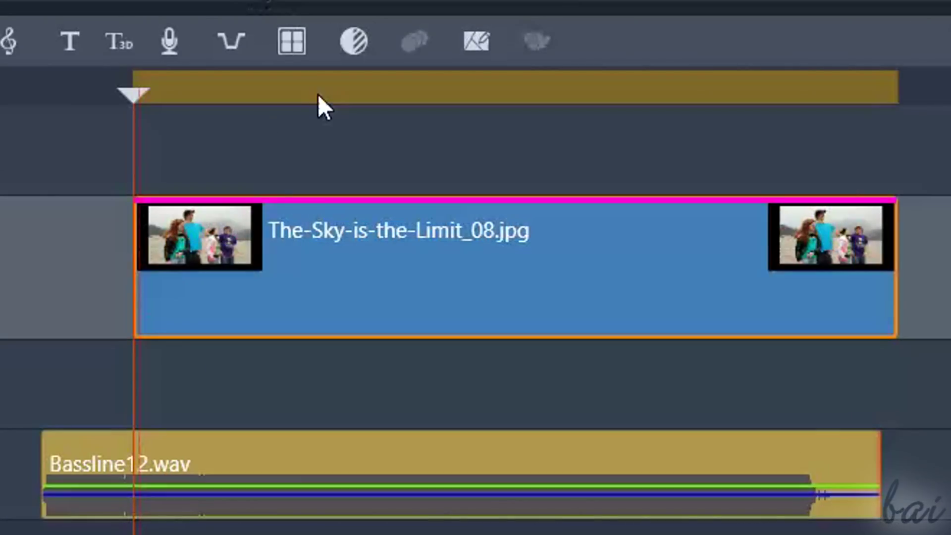
{"action": "mouse_move", "coordinate": [142, 193]}
{"action": "left_mouse_down"}
{"action": "mouse_move", "coordinate": [195, 205]}
{"action": "mouse_move", "coordinate": [142, 198]}
{"action": "left_mouse_up"}
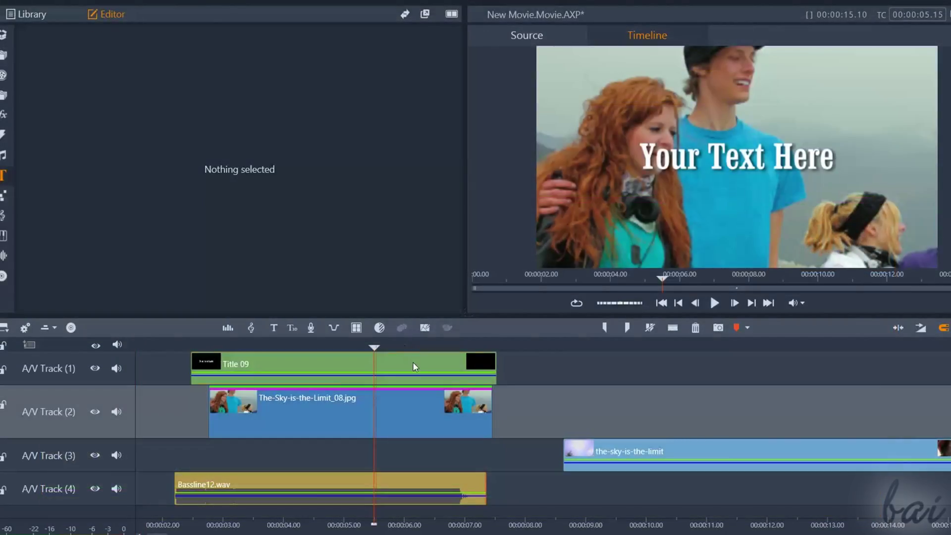
Scale the Title 09 clip's horizontal and vertical size to 130.8 and look through its Corrections and Pan And Zoom settings.
{"action": "left_click", "coordinate": [413, 362]}
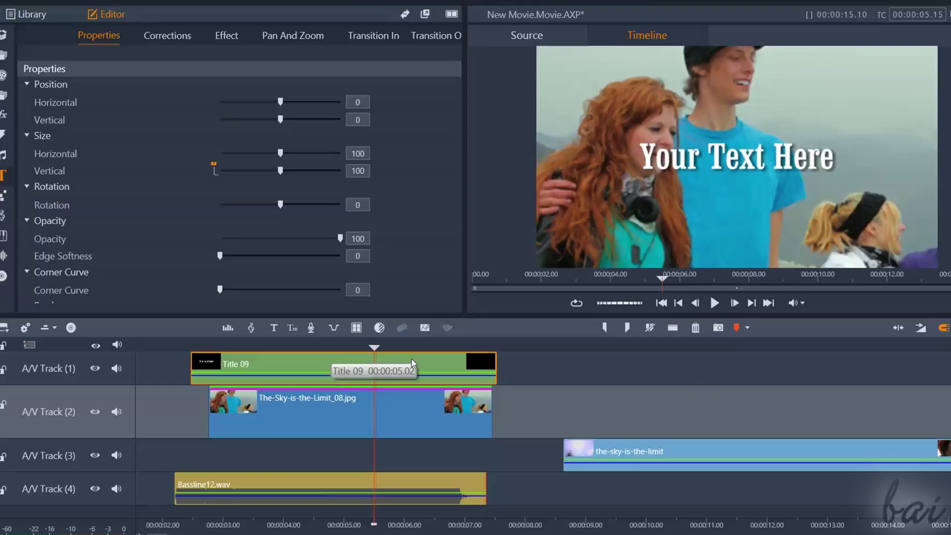
{"action": "left_click_drag", "start_coordinate": [272, 151], "coordinate": [299, 152]}
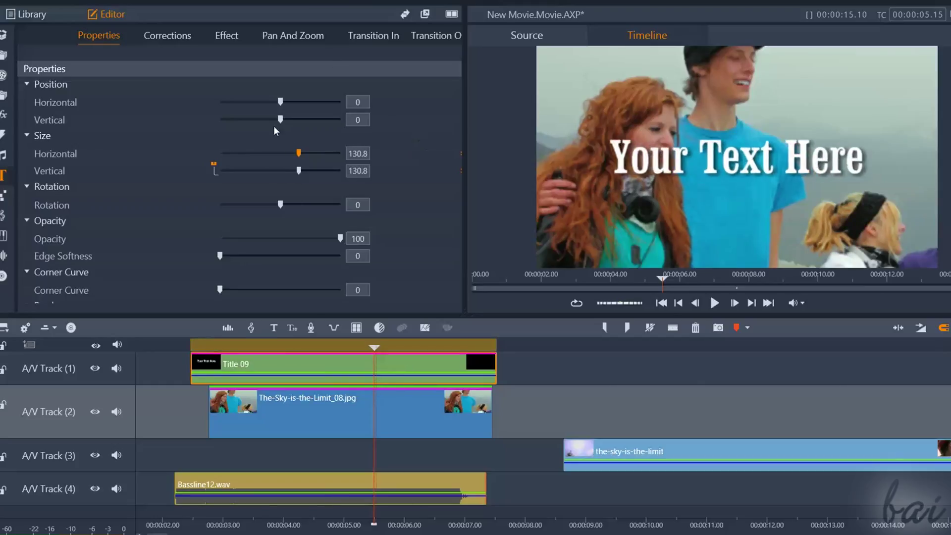
{"action": "left_click", "coordinate": [176, 36]}
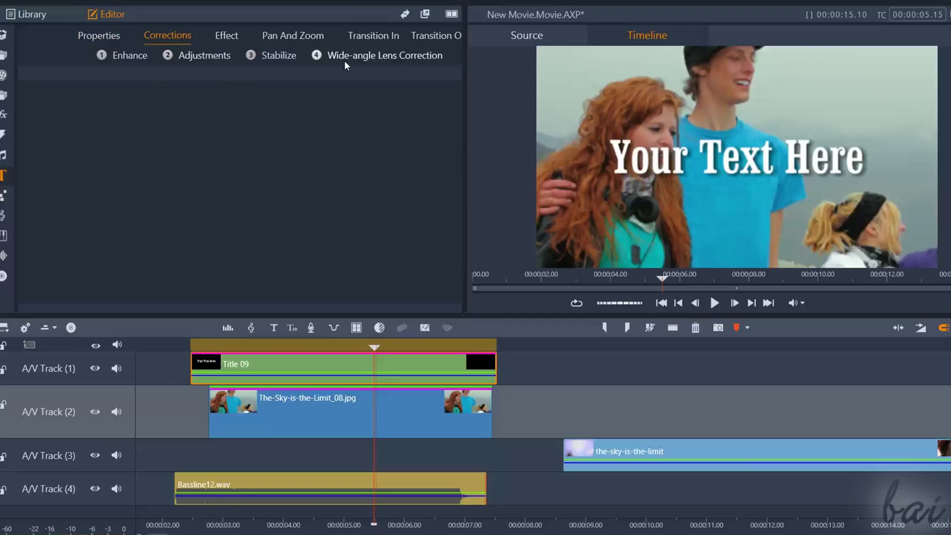
{"action": "left_click", "coordinate": [269, 38]}
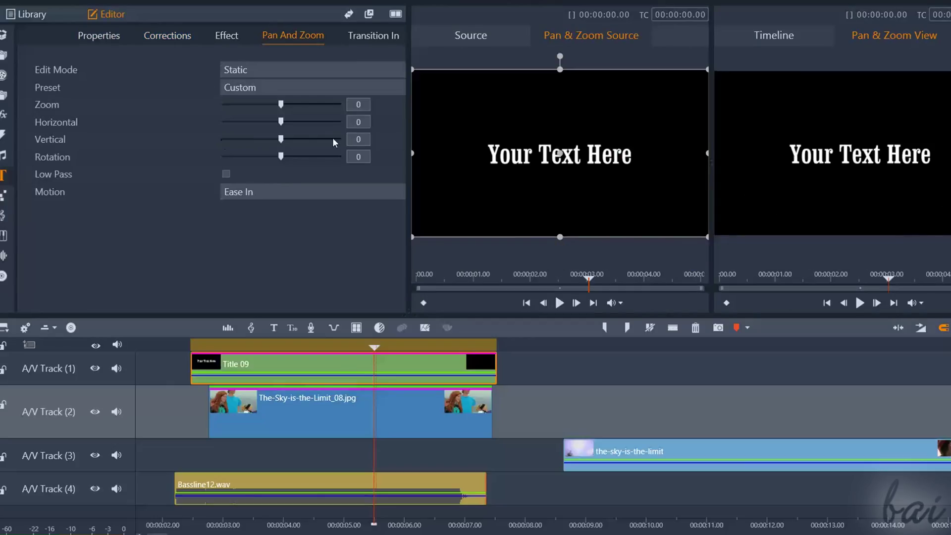
Open Title 09 in the Title Editor and replace its placeholder text with "My Vacation".
{"action": "double_click", "coordinate": [316, 370]}
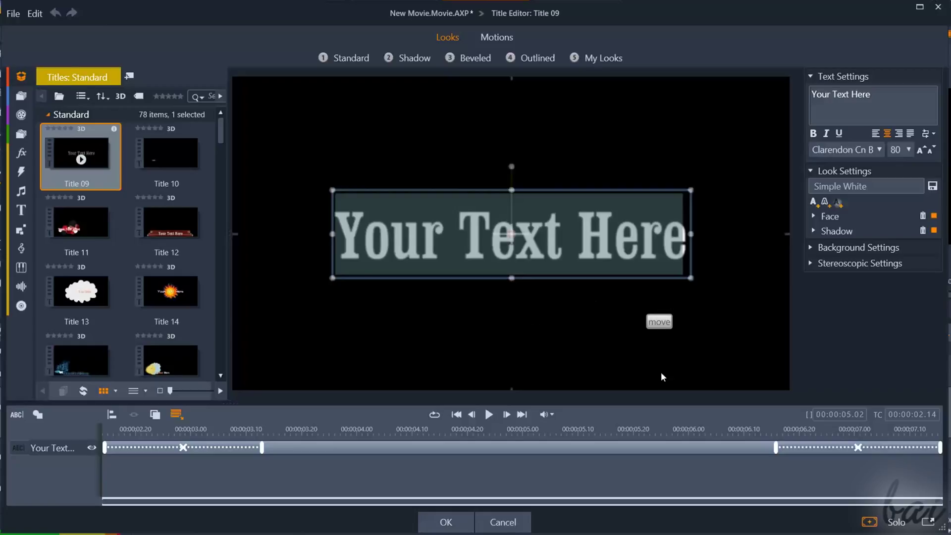
{"action": "double_click", "coordinate": [674, 233]}
{"action": "type", "text": "My Vacation"}
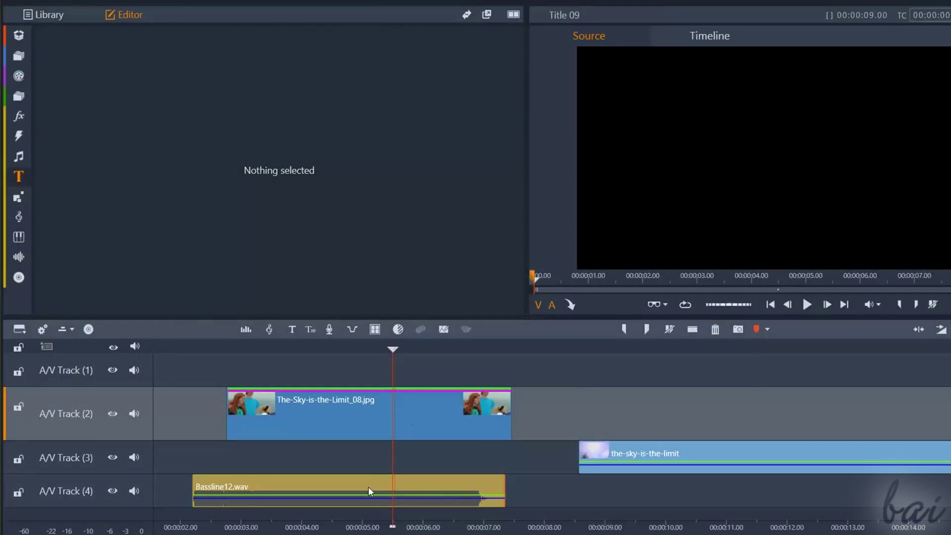
Select the Bassline12.wav clip and widen the editor area until its waveform and frequency meters show.
{"action": "left_click", "coordinate": [368, 487]}
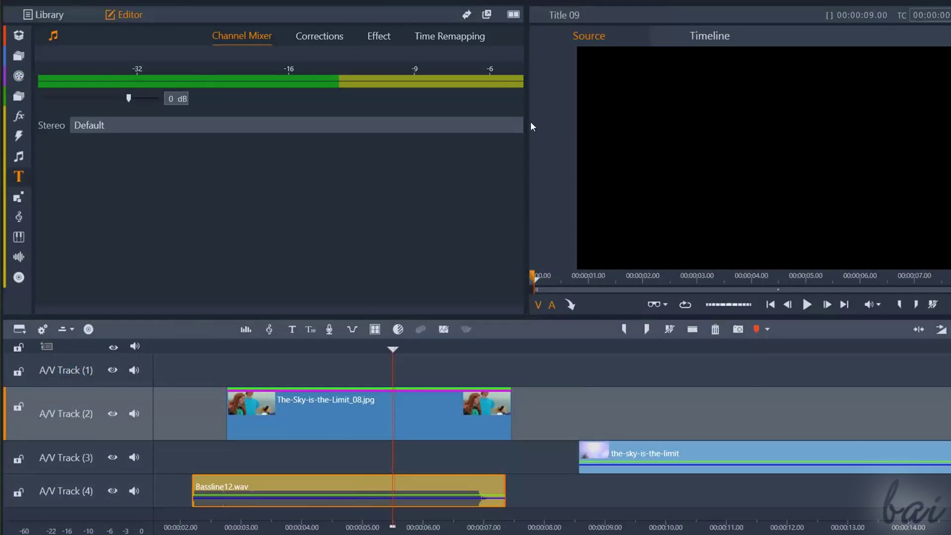
{"action": "left_click_drag", "start_coordinate": [526, 125], "coordinate": [672, 130]}
{"action": "left_click_drag", "start_coordinate": [611, 130], "coordinate": [305, 128]}
{"action": "left_click_drag", "start_coordinate": [673, 128], "coordinate": [618, 125]}
Open the Equalize correction for Bassline12.wav and play the timeline to examine the clip's waveform and frequency levels.
{"action": "left_click", "coordinate": [298, 35]}
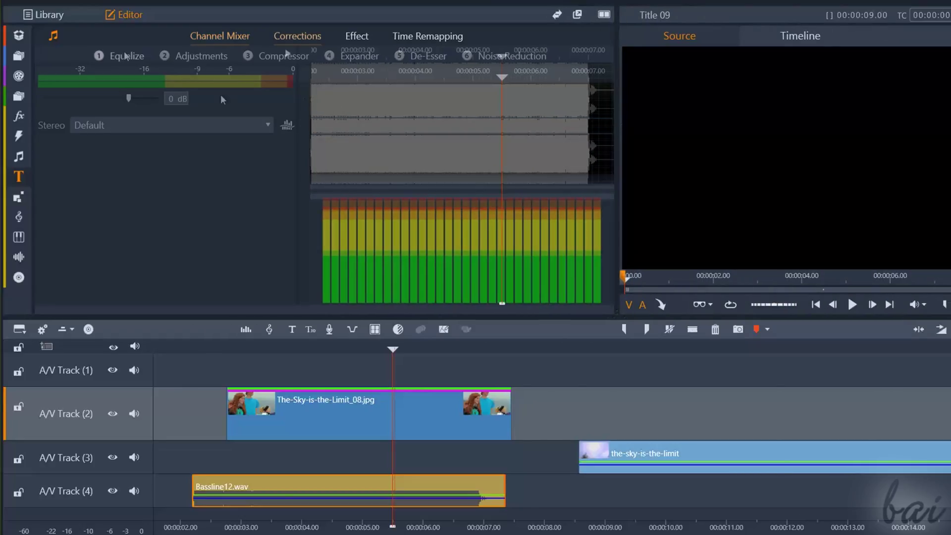
{"action": "left_click", "coordinate": [106, 57]}
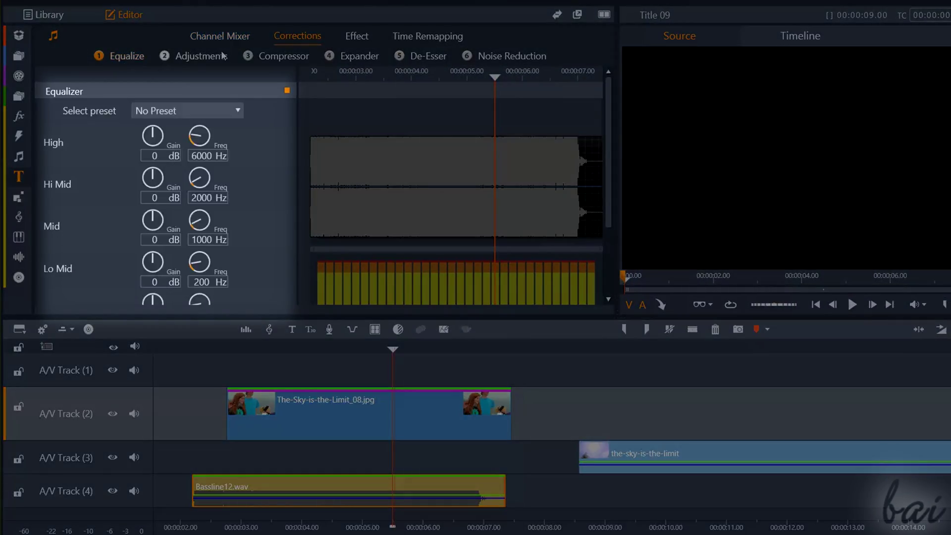
{"action": "left_click", "coordinate": [409, 229]}
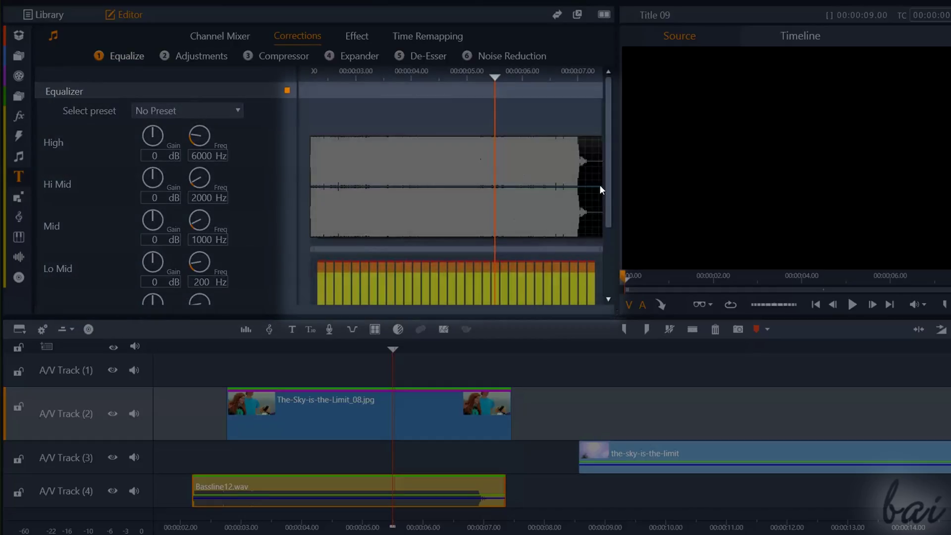
{"action": "scroll", "coordinate": [610, 197], "scroll_direction": "down", "scroll_amount": 3}
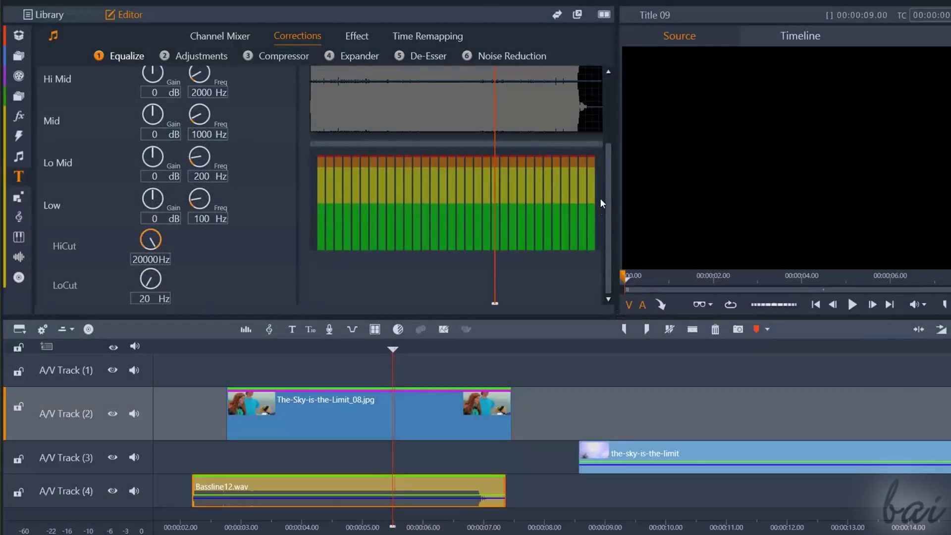
{"action": "key", "text": "space"}
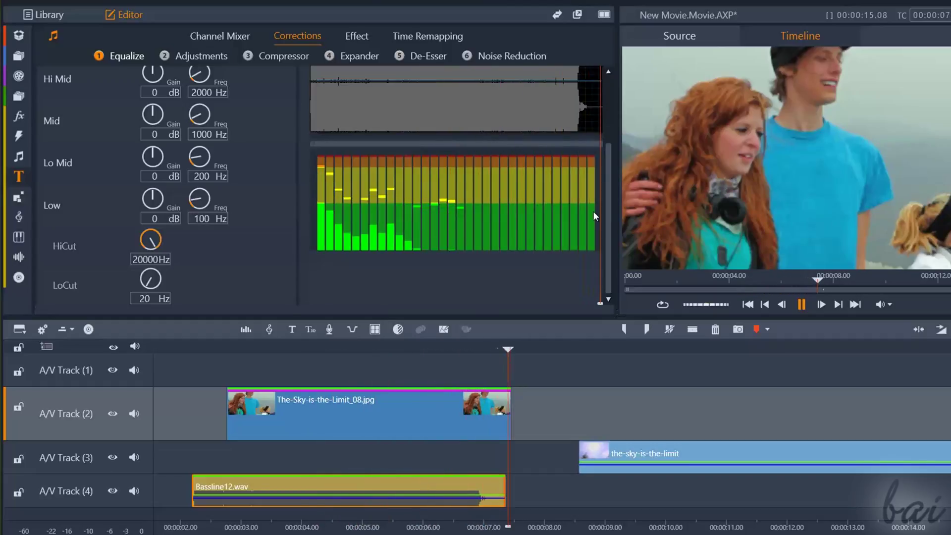
{"action": "left_click", "coordinate": [802, 304]}
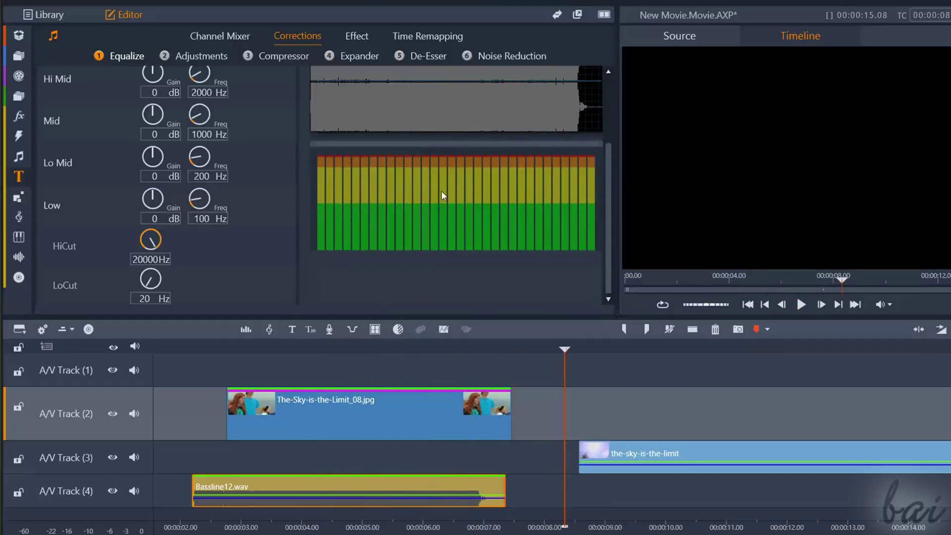
Try Channel Mixer volumes of -10.24 dB and 12.04 dB on Bassline12.wav, playing back the timeline to compare them.
{"action": "left_click", "coordinate": [219, 38]}
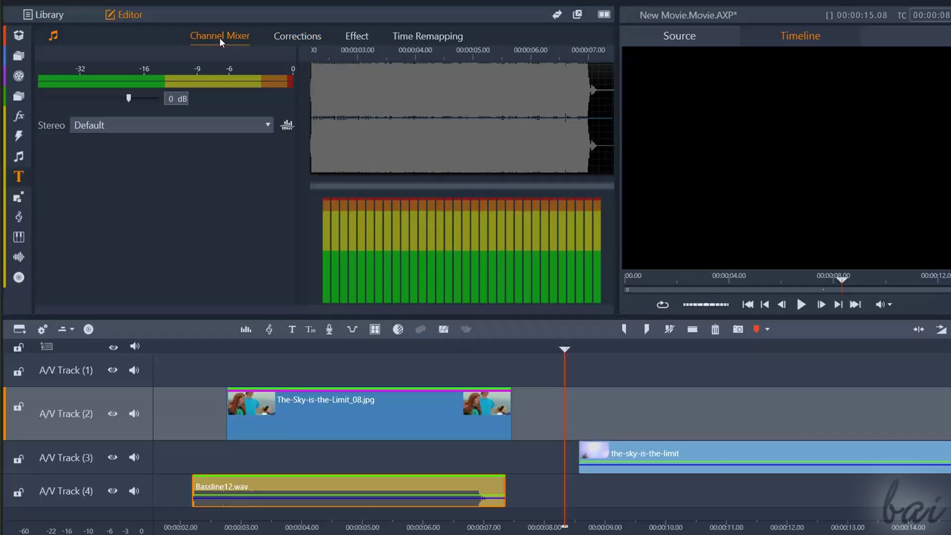
{"action": "left_click", "coordinate": [230, 348]}
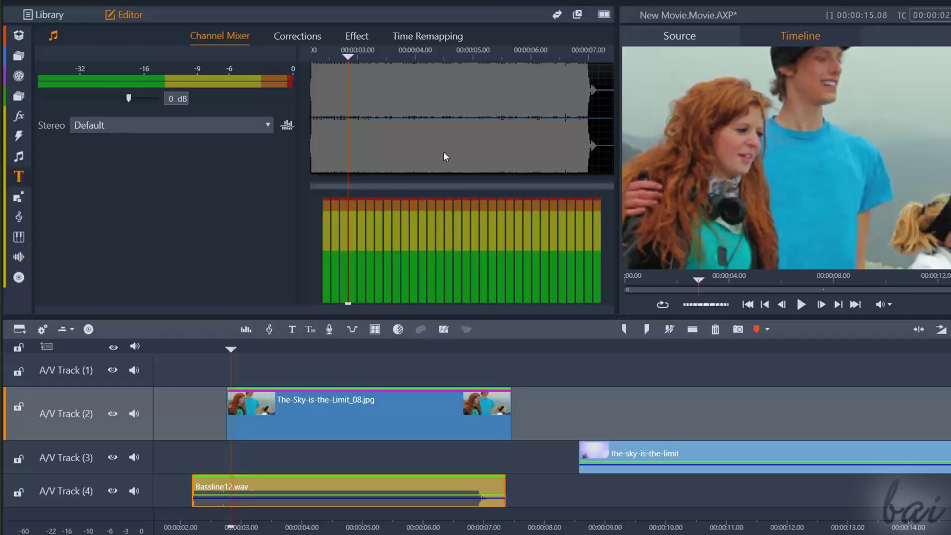
{"action": "left_click_drag", "start_coordinate": [129, 98], "coordinate": [103, 97]}
{"action": "key", "text": "space"}
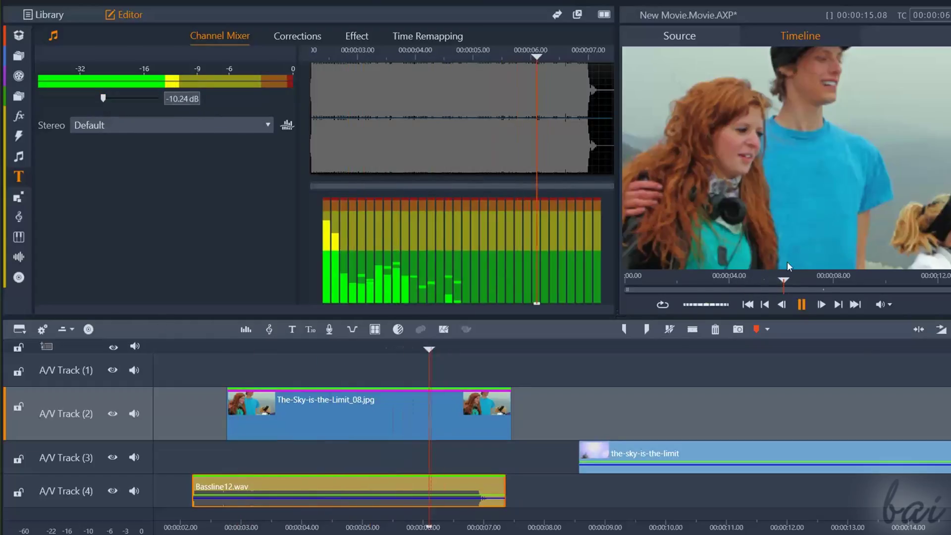
{"action": "key", "text": "space"}
{"action": "left_click", "coordinate": [801, 304]}
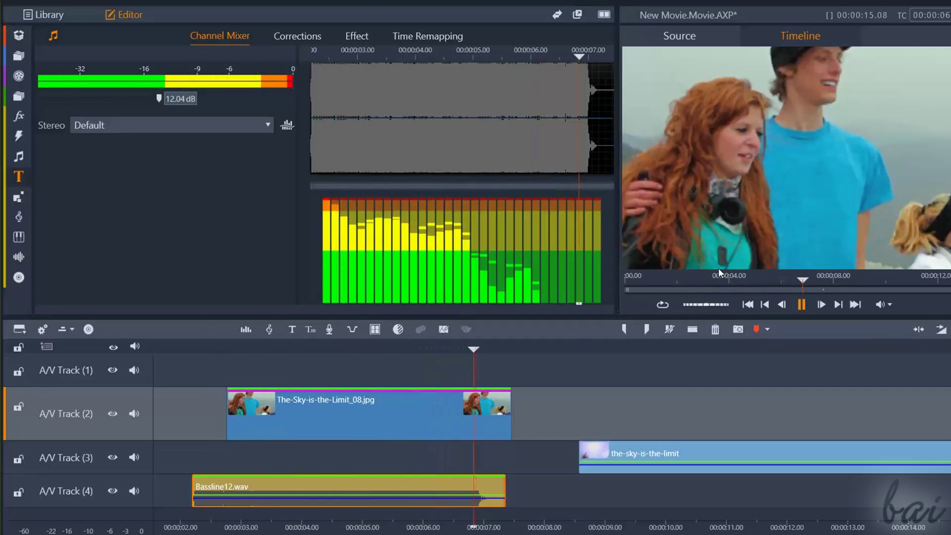
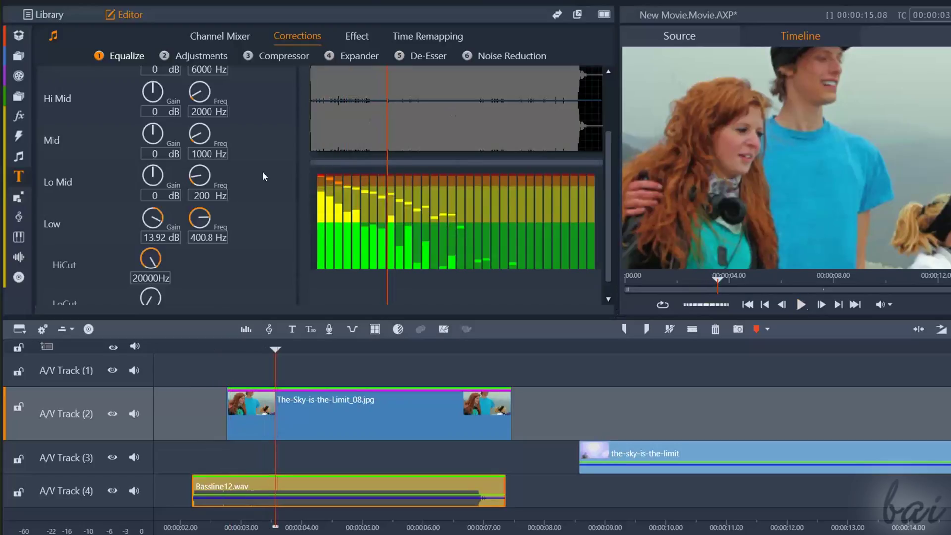
Adjust the Equalizer's low bands on Bassline12.wav, with the Low frequency at 500 Hz and the Lo Mid frequency at 40 Hz.
{"action": "left_click", "coordinate": [802, 304]}
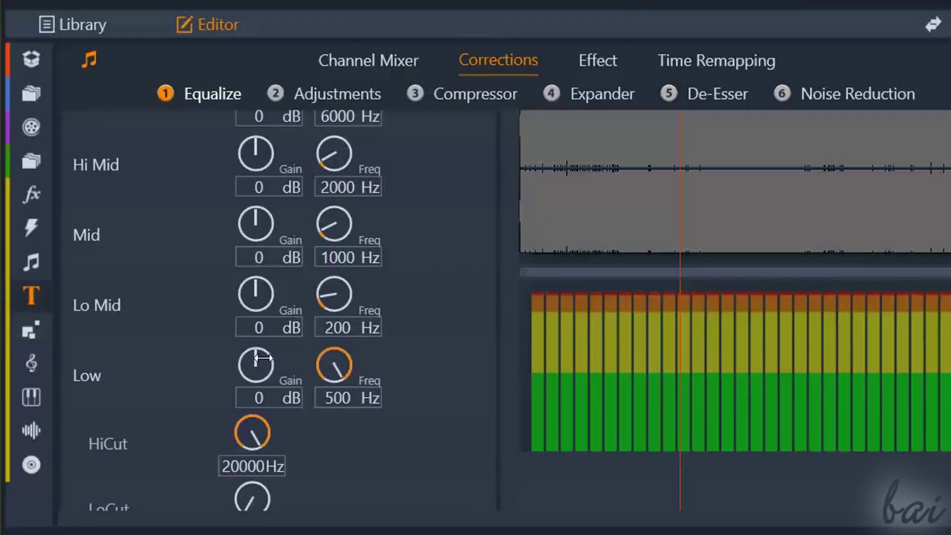
{"action": "left_click_drag", "start_coordinate": [160, 212], "coordinate": [163, 212]}
{"action": "left_click_drag", "start_coordinate": [287, 362], "coordinate": [265, 362]}
{"action": "left_click_drag", "start_coordinate": [345, 379], "coordinate": [365, 385]}
{"action": "left_click_drag", "start_coordinate": [355, 333], "coordinate": [664, 85]}
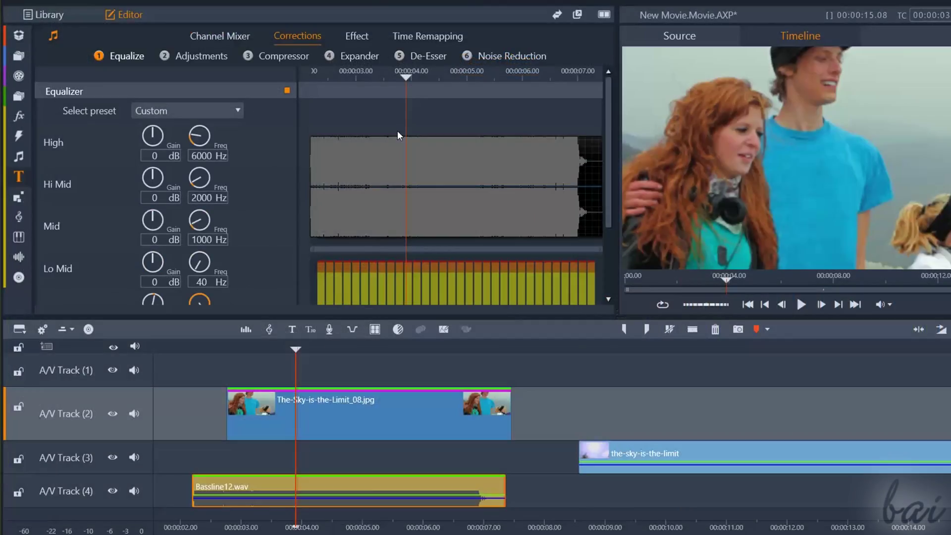
Try two of the ready-made Equalizer presets on Bassline12.wav.
{"action": "left_click", "coordinate": [169, 111]}
{"action": "left_click", "coordinate": [166, 209]}
{"action": "left_click", "coordinate": [167, 111]}
{"action": "left_click", "coordinate": [170, 193]}
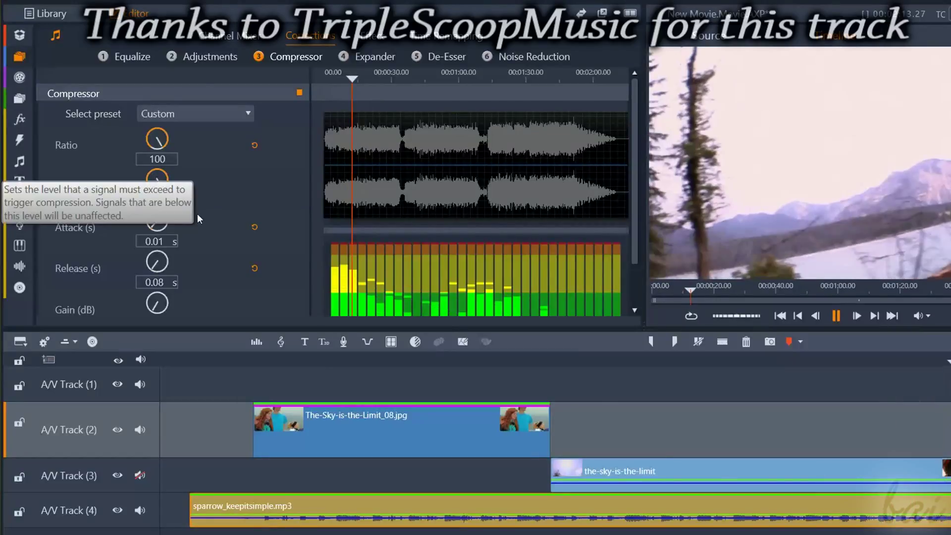
Set the Compressor's Ratio to 88.44 and Threshold to 0 dB on sparrow_keepitsimple.mp3 during playback.
{"action": "left_click_drag", "start_coordinate": [169, 180], "coordinate": [145, 158]}
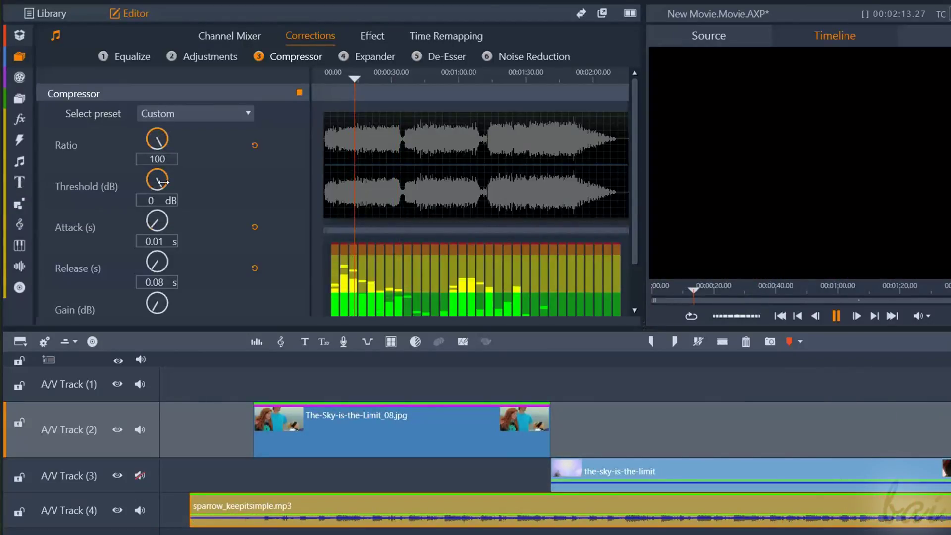
{"action": "left_click_drag", "start_coordinate": [165, 183], "coordinate": [127, 189]}
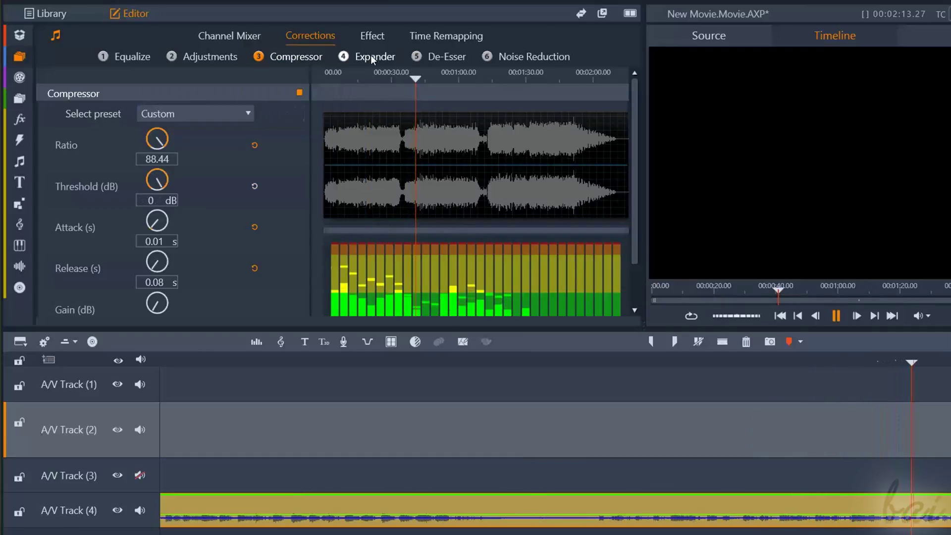
Open the Expander for sparrow_keepitsimple.mp3, test its Threshold, set Release to 1.805 s and review the remaining parameters.
{"action": "left_click", "coordinate": [371, 55]}
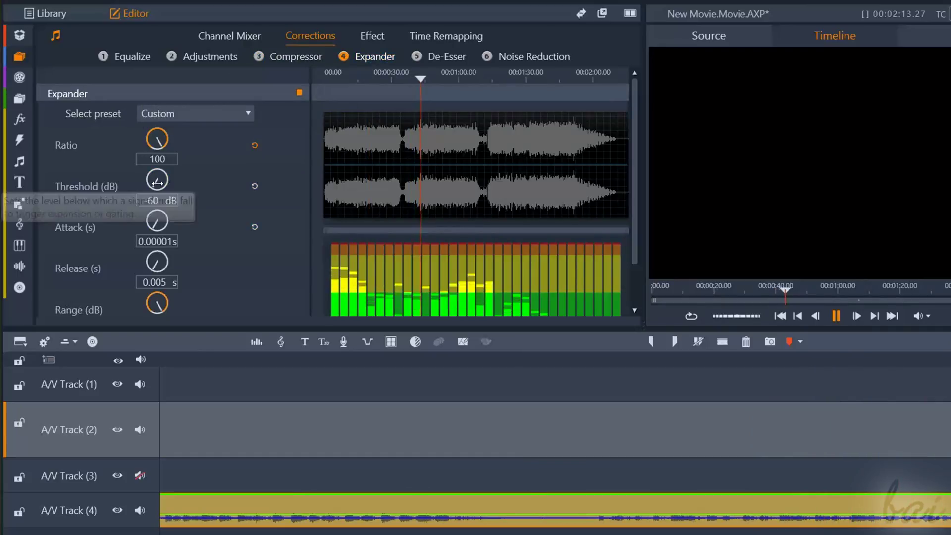
{"action": "left_click_drag", "start_coordinate": [154, 182], "coordinate": [190, 196]}
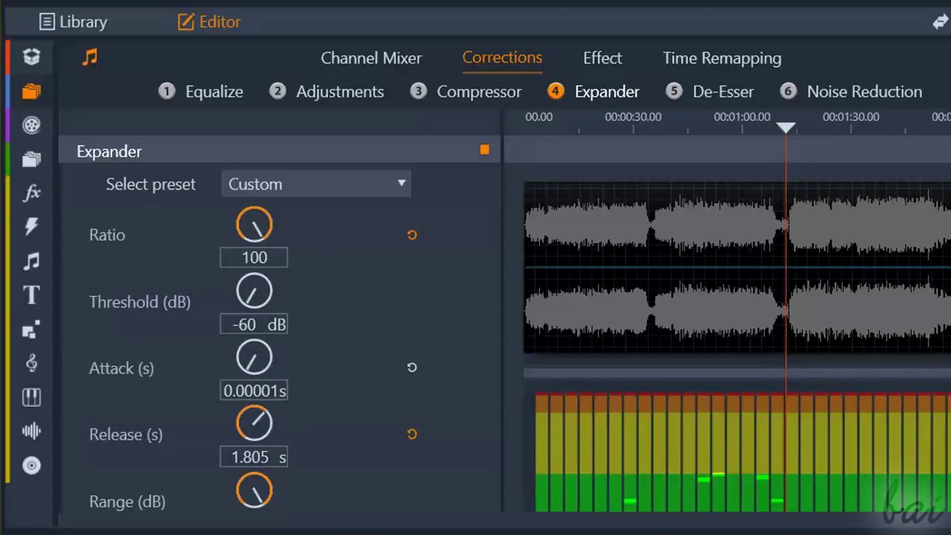
{"action": "scroll", "coordinate": [789, 378], "scroll_direction": "down", "scroll_amount": 3}
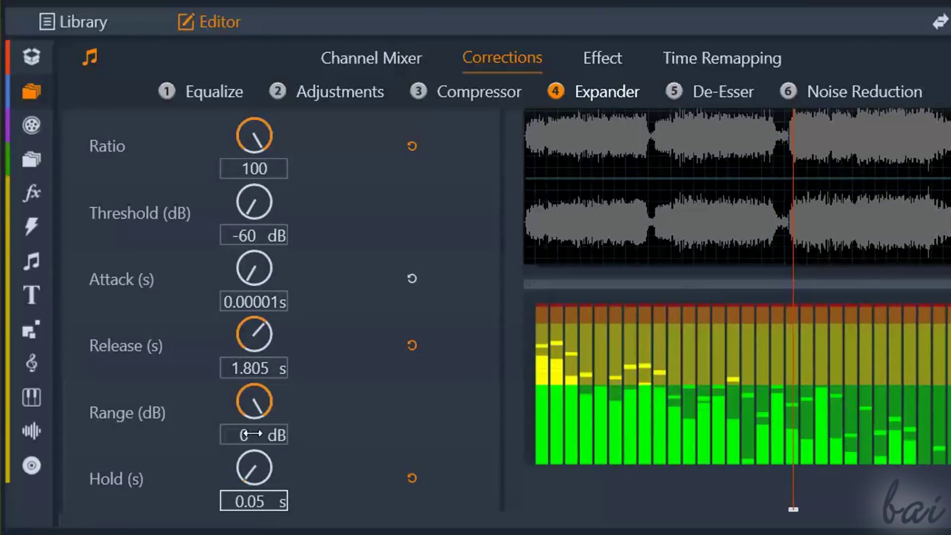
In the De-Esser, adjust the Range, set Frequency to 16000 Hz and apply the Strong preset.
{"action": "left_click", "coordinate": [463, 95]}
{"action": "left_click", "coordinate": [614, 84]}
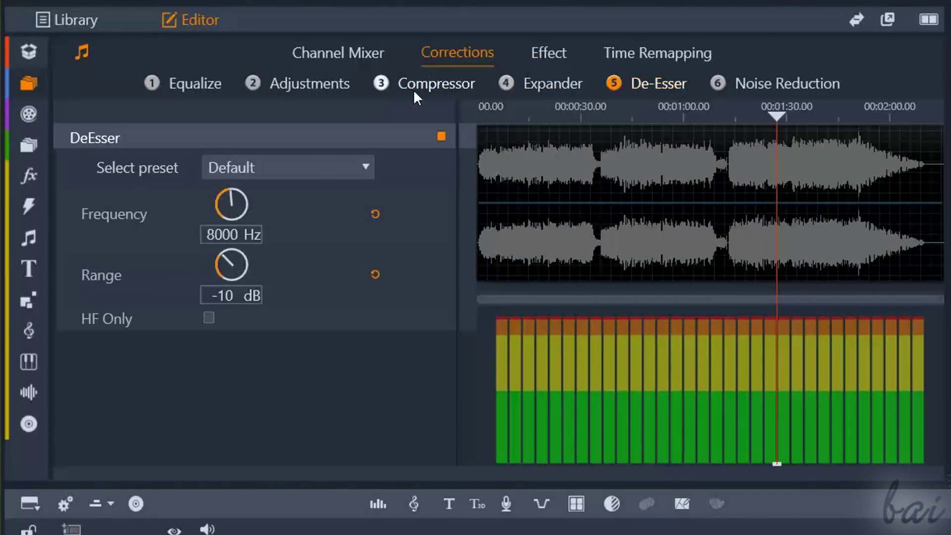
{"action": "left_click_drag", "start_coordinate": [226, 209], "coordinate": [243, 219]}
{"action": "left_click_drag", "start_coordinate": [249, 263], "coordinate": [263, 264]}
{"action": "left_click", "coordinate": [297, 158]}
{"action": "left_click", "coordinate": [280, 242]}
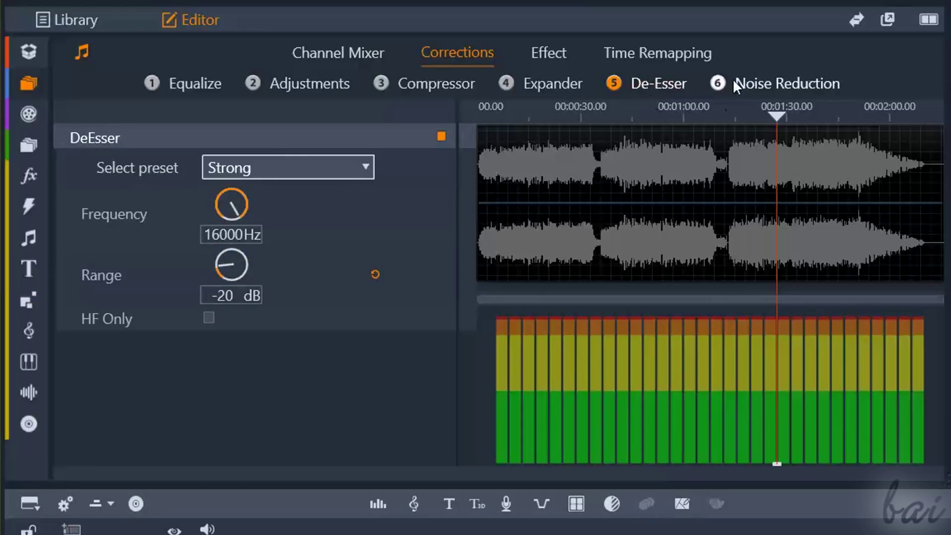
Open Noise Reduction for the music clip and set the Denoise level to 0.21.
{"action": "left_click", "coordinate": [792, 82]}
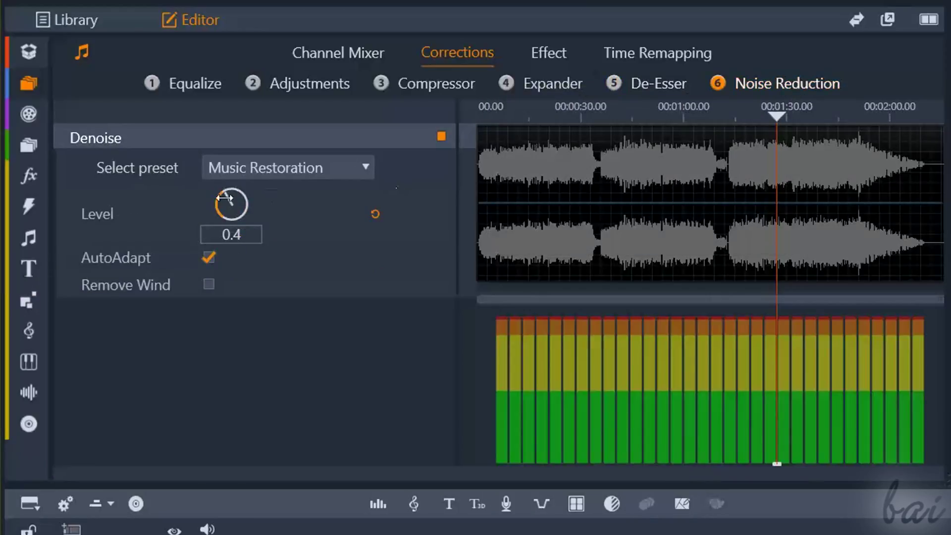
{"action": "left_click_drag", "start_coordinate": [236, 199], "coordinate": [257, 215]}
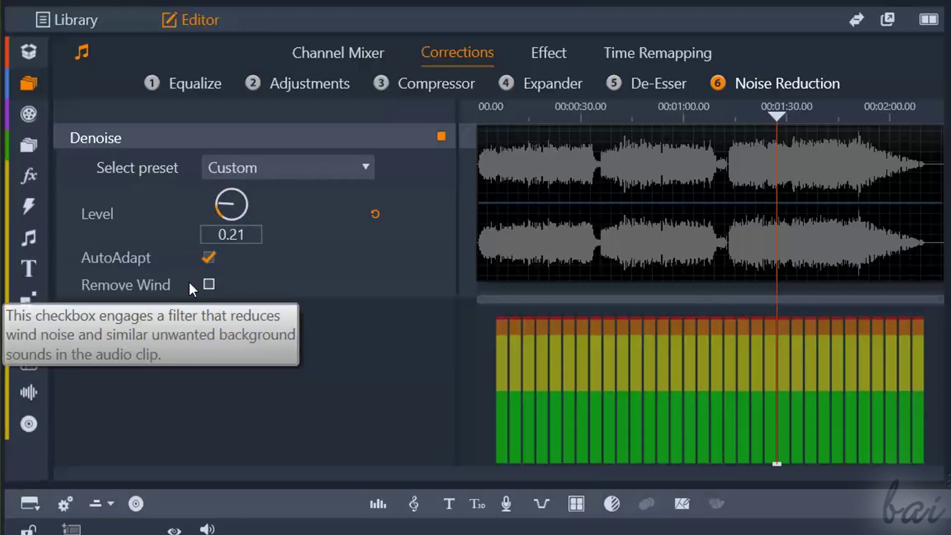
Try the Based on Time Code mode in the music clip's Time Remapping and return to Based on Anchor Frame.
{"action": "left_click", "coordinate": [678, 54]}
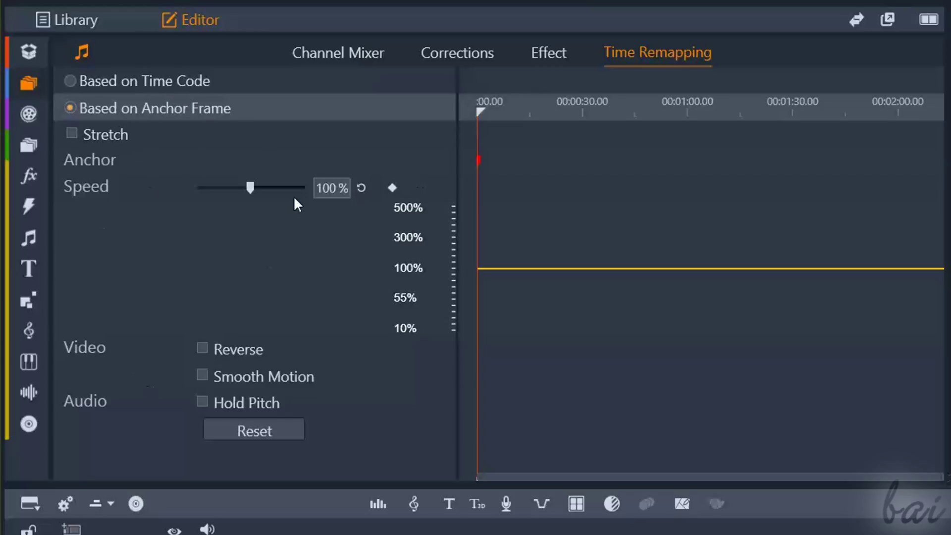
{"action": "left_click", "coordinate": [155, 80]}
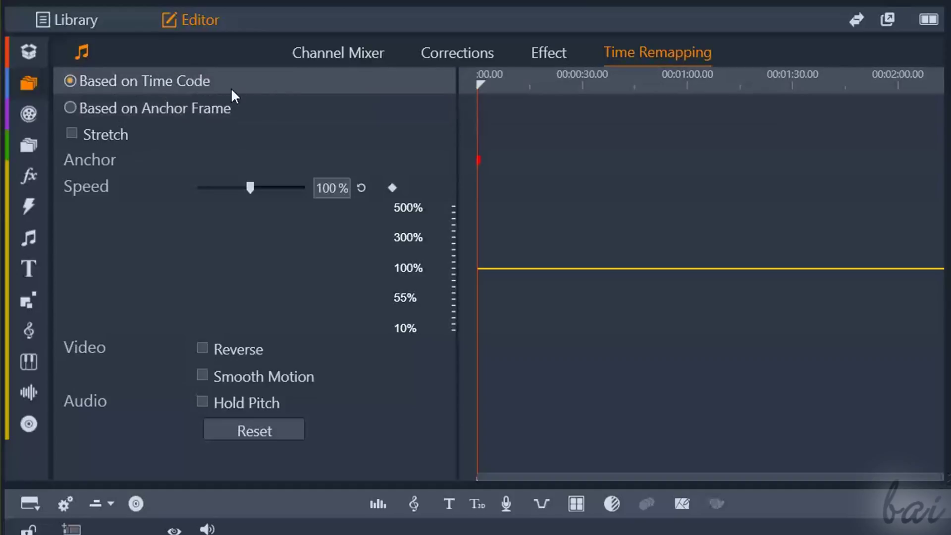
{"action": "left_click", "coordinate": [191, 106]}
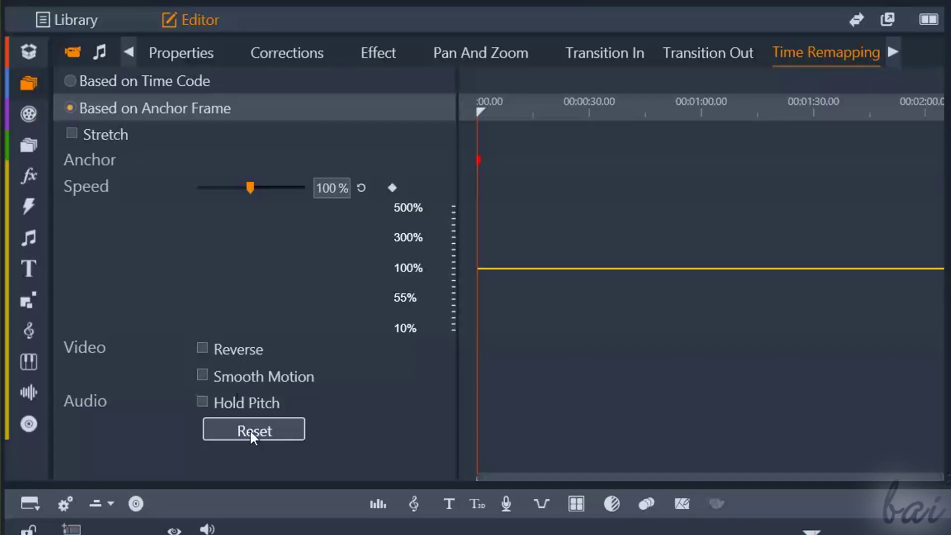
Switch the video clip's editing options from its video part to its audio part.
{"action": "left_click", "coordinate": [119, 83]}
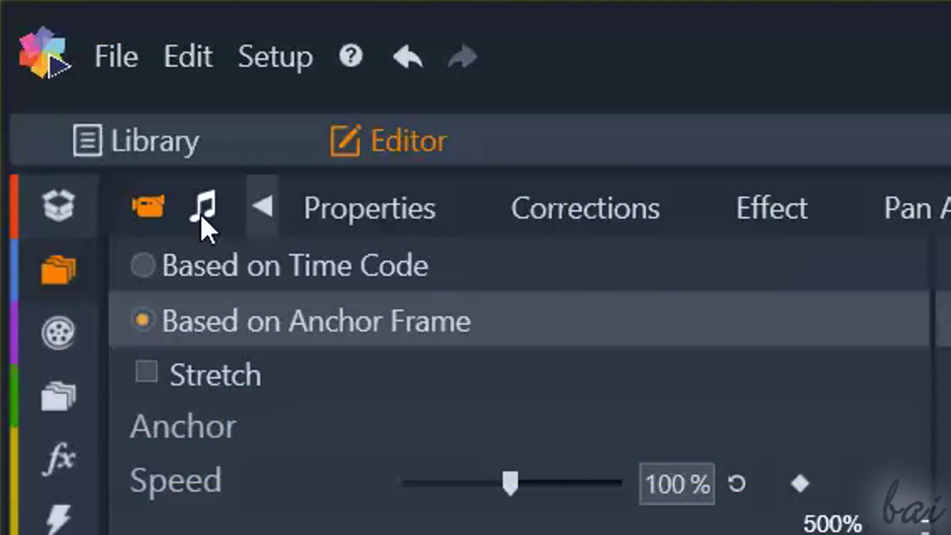
{"action": "left_click", "coordinate": [60, 62]}
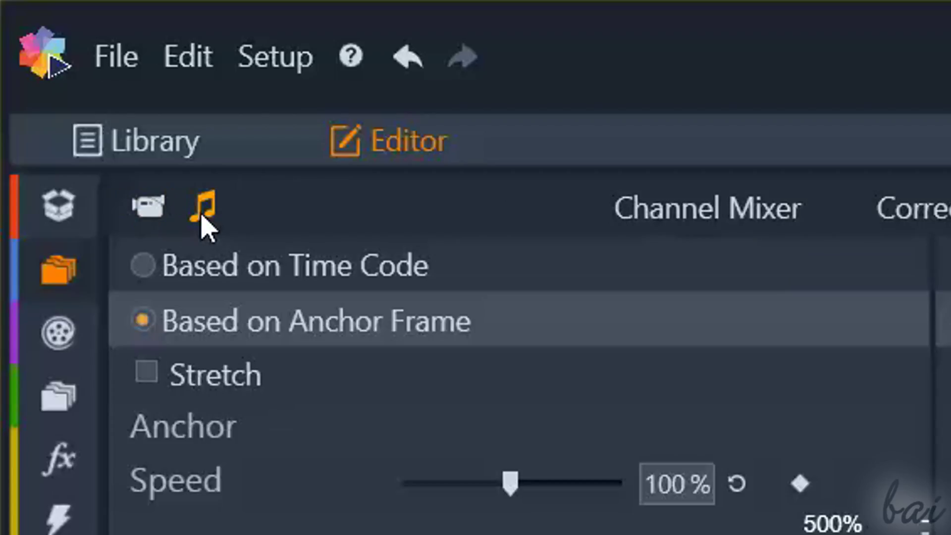
Switch the video clip's editing options to its video part, add the Stabilize correction and return to the timeline preview.
{"action": "left_click", "coordinate": [149, 208]}
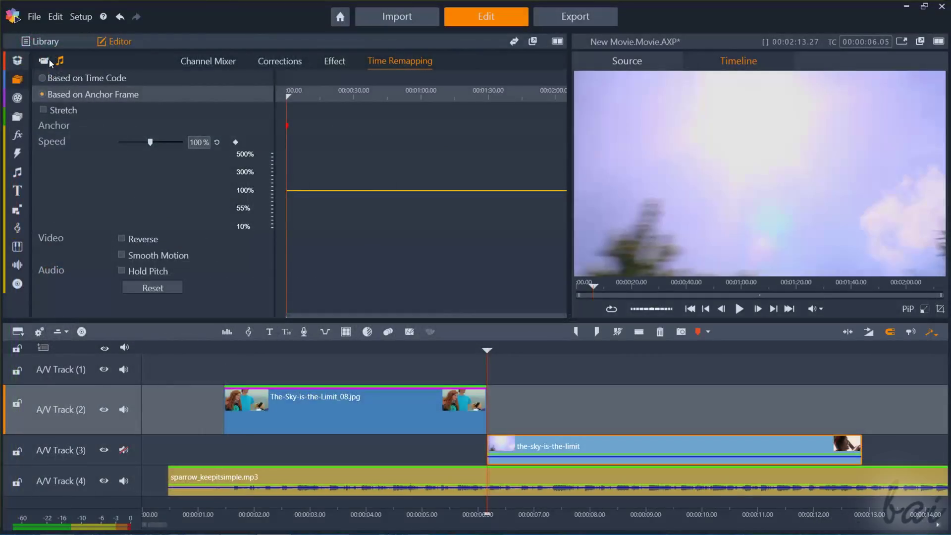
{"action": "left_click", "coordinate": [44, 61]}
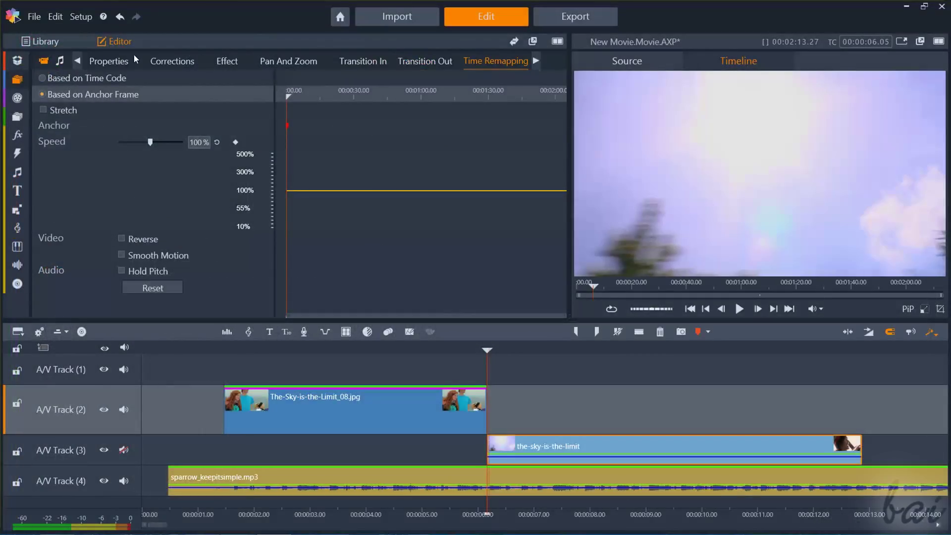
{"action": "left_click", "coordinate": [108, 62]}
{"action": "left_click", "coordinate": [178, 64]}
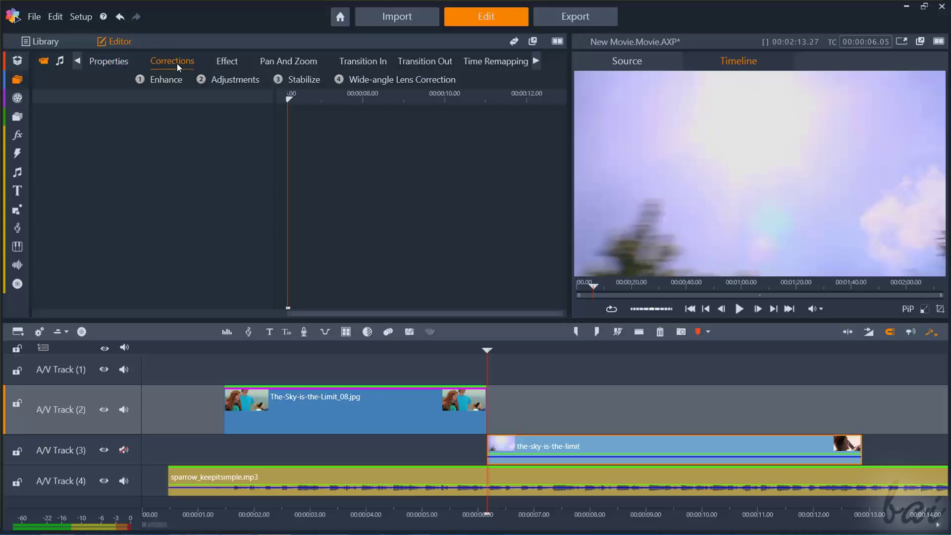
{"action": "left_click", "coordinate": [299, 79]}
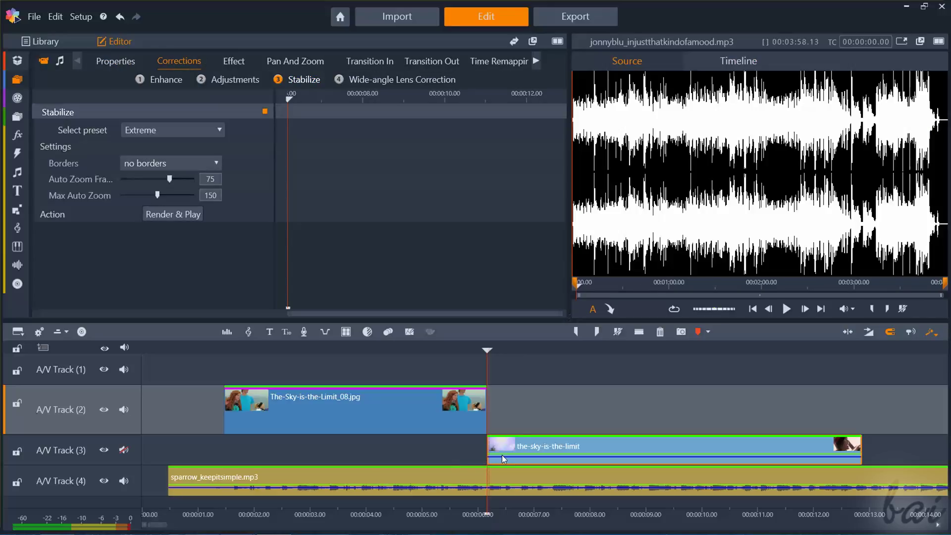
{"action": "left_click", "coordinate": [738, 61]}
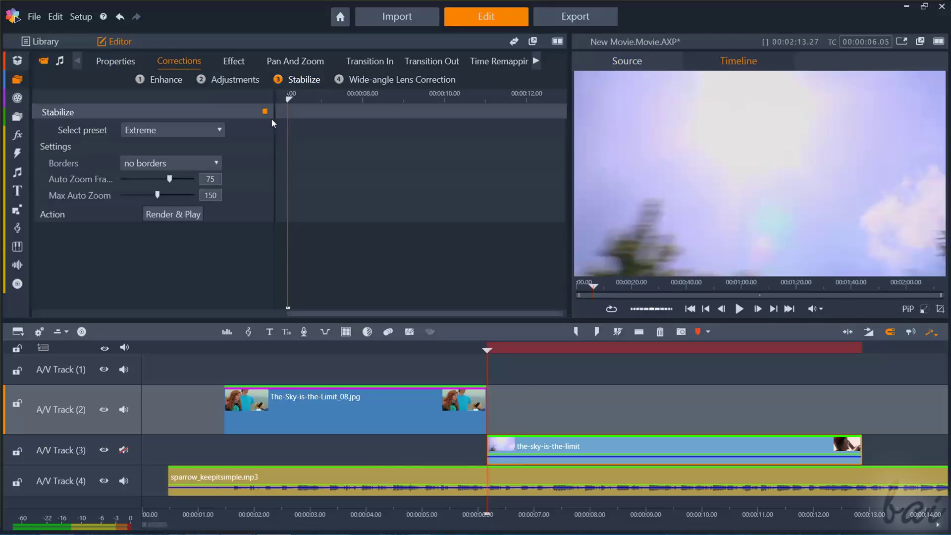
Look through the Channel Mixer, Corrections, Effect and Time Remapping options of the video clip's audio part.
{"action": "left_click", "coordinate": [60, 62]}
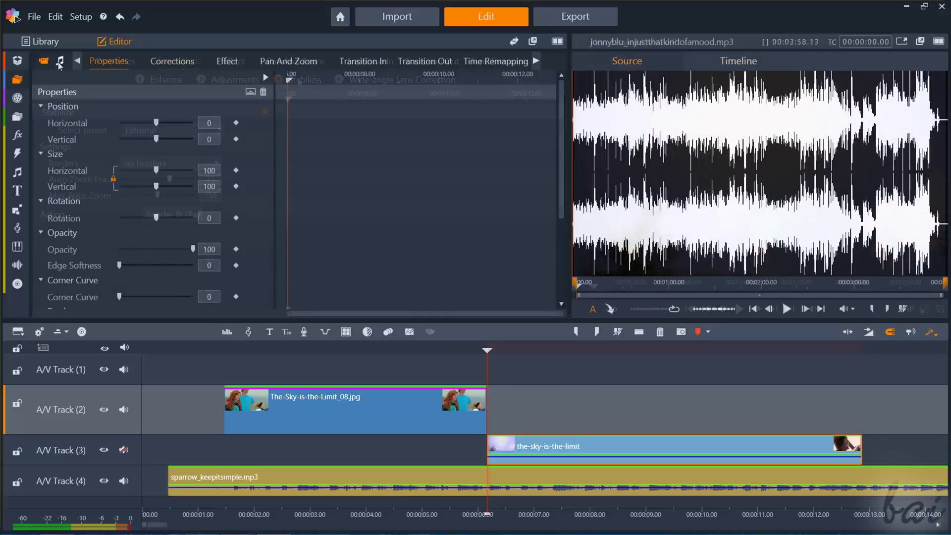
{"action": "left_click", "coordinate": [60, 63]}
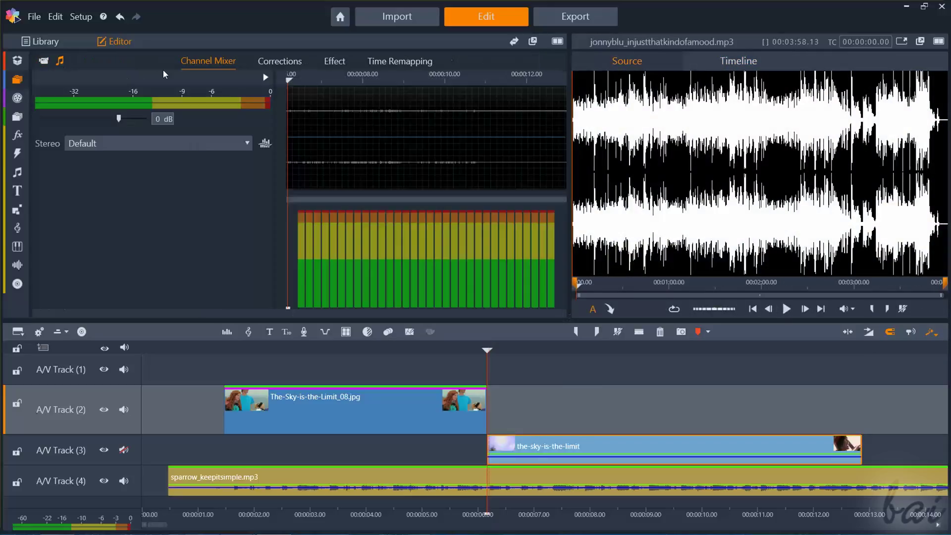
{"action": "left_click", "coordinate": [280, 62]}
{"action": "left_click", "coordinate": [334, 61]}
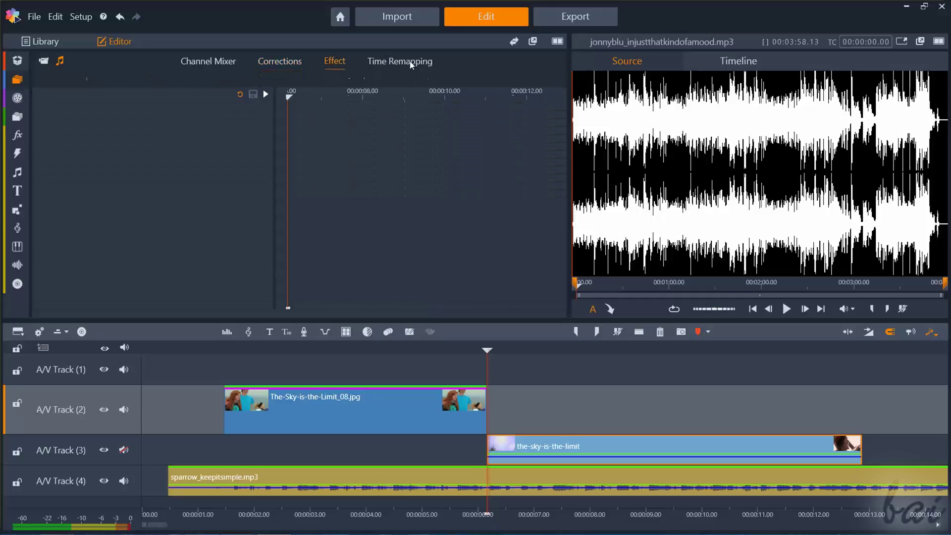
{"action": "left_click", "coordinate": [399, 62]}
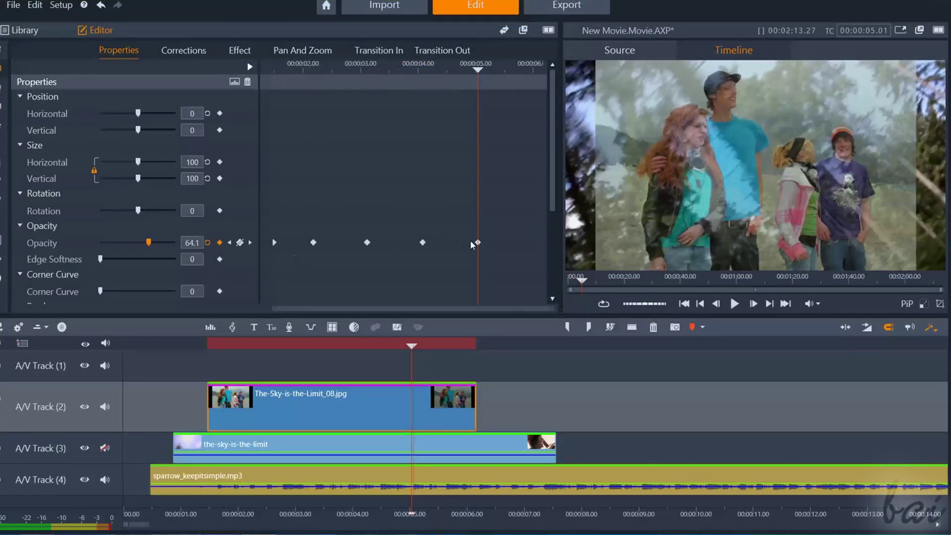
Mute A/V Track (4) and preview the photo clip's opacity animation from its beginning.
{"action": "left_click", "coordinate": [211, 361]}
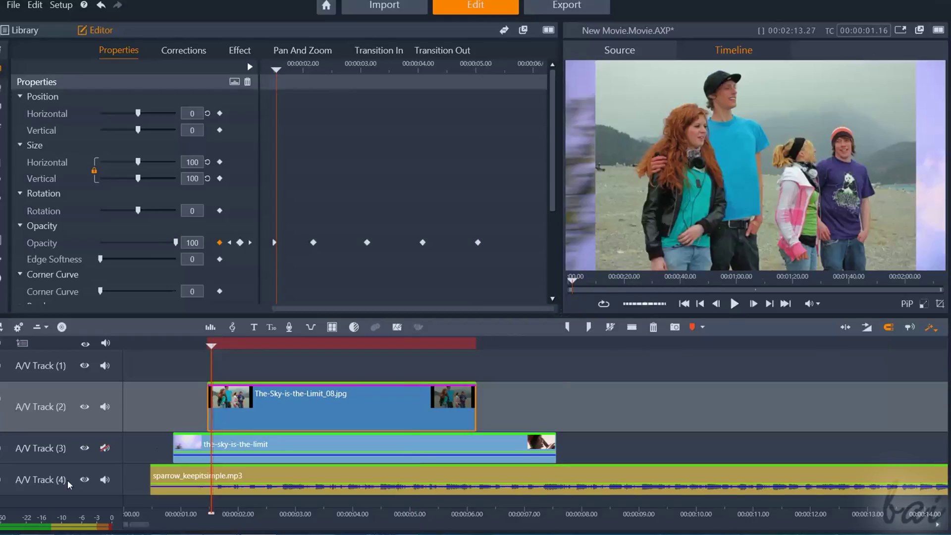
{"action": "left_click", "coordinate": [103, 480]}
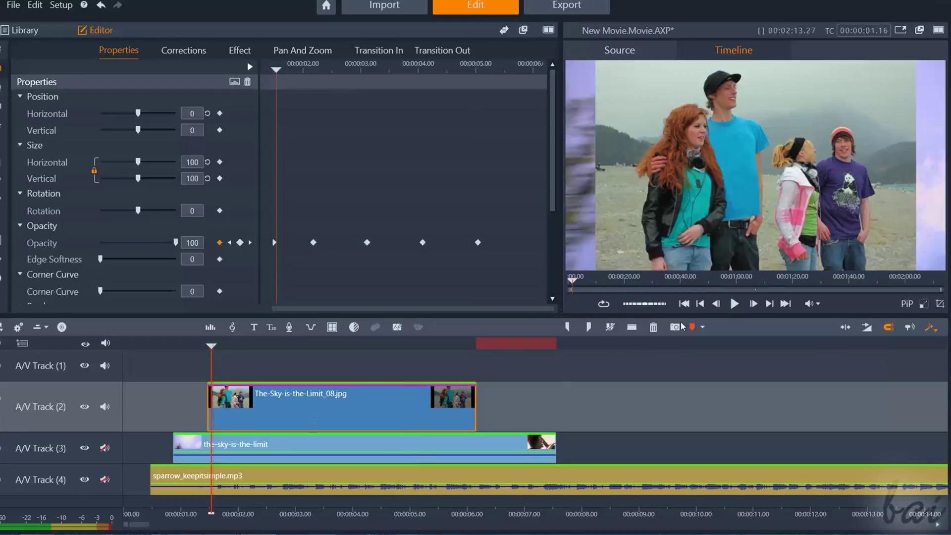
{"action": "left_click", "coordinate": [734, 304]}
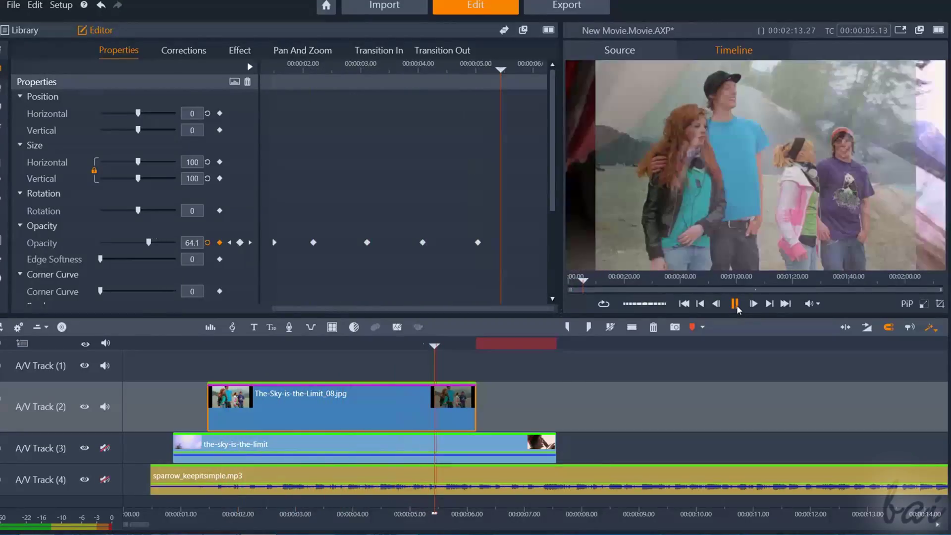
{"action": "left_click", "coordinate": [735, 304]}
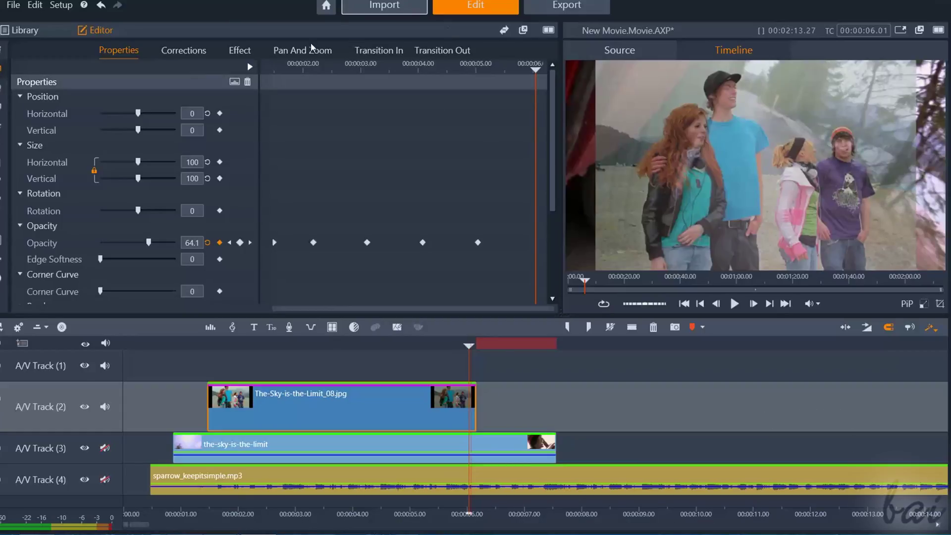
{"action": "left_click_drag", "start_coordinate": [277, 65], "coordinate": [523, 99]}
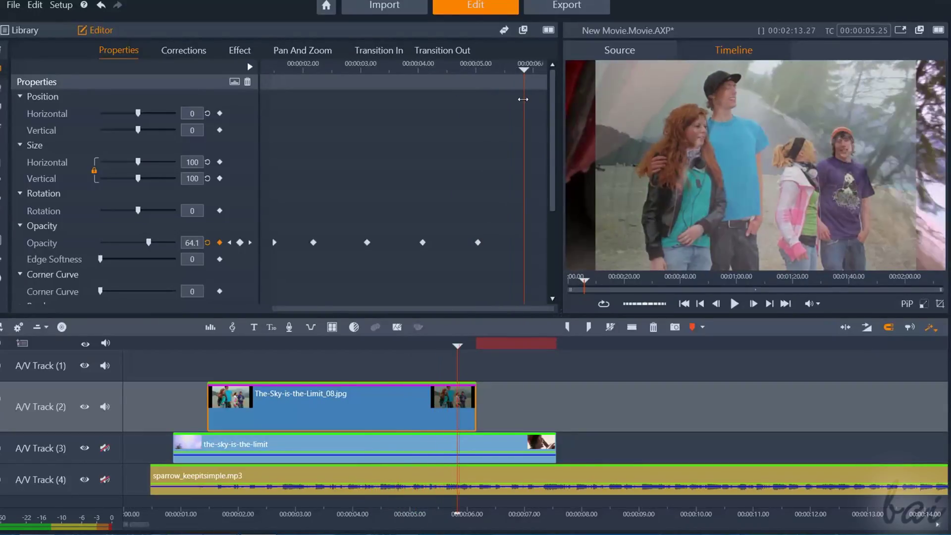
Reselect the photo clip on A/V Track (2) and enable Opacity keyframes with one at 00:00:01.23.
{"action": "left_click", "coordinate": [638, 408]}
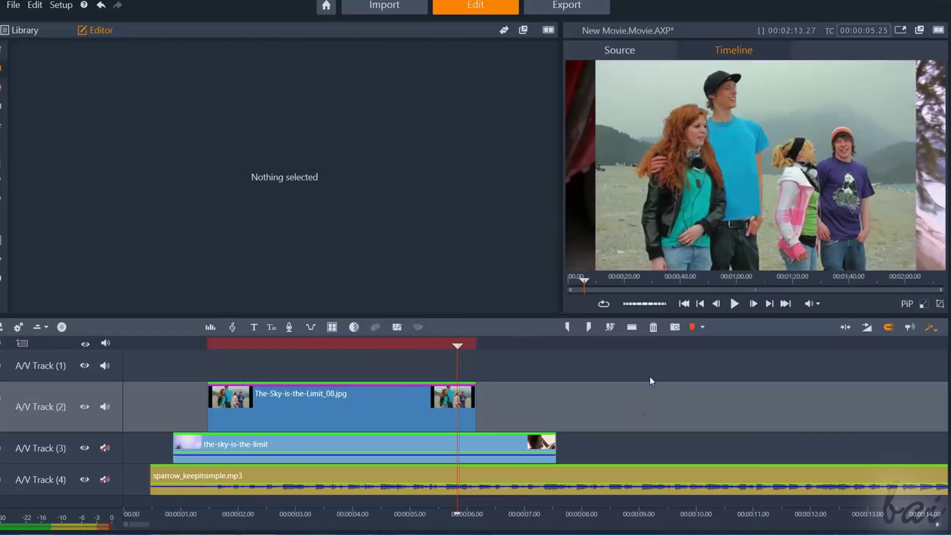
{"action": "left_click", "coordinate": [292, 413]}
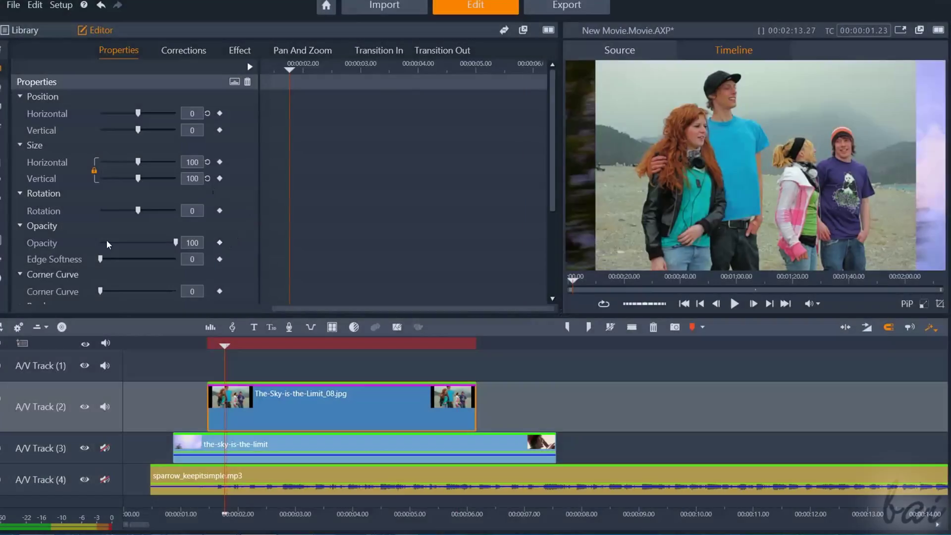
{"action": "left_click", "coordinate": [220, 245]}
{"action": "left_click_drag", "start_coordinate": [289, 70], "coordinate": [366, 67]}
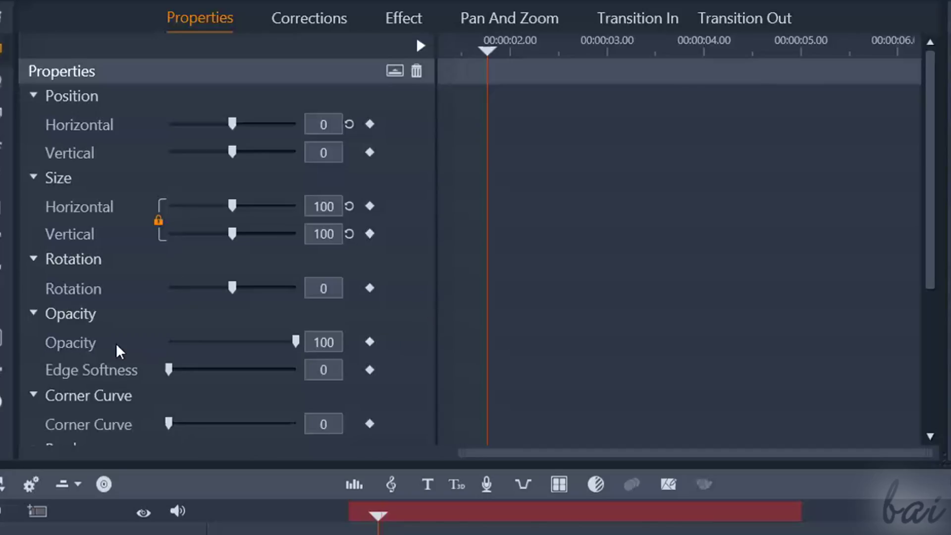
{"action": "left_click", "coordinate": [371, 344]}
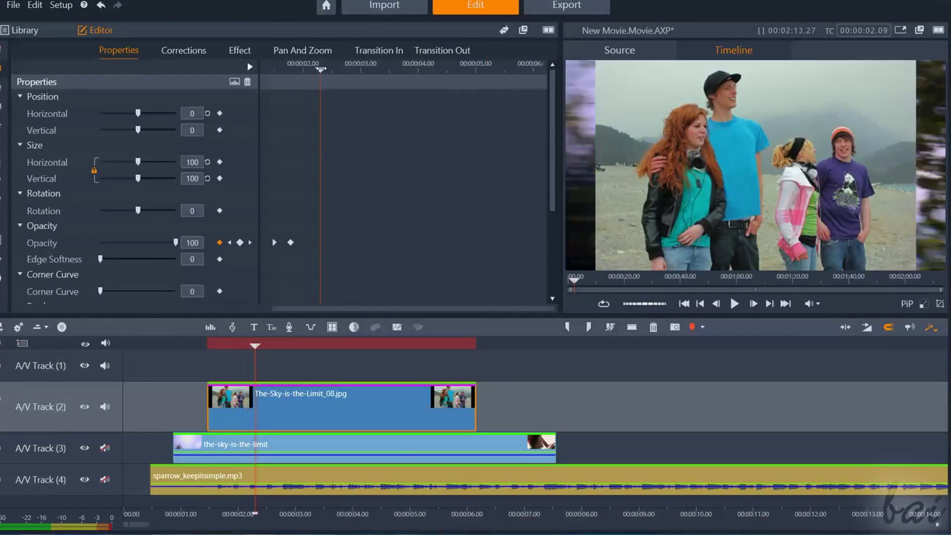
Set the photo's Opacity to 7.7 at 00:00:03.03 and play the fade.
{"action": "left_click_drag", "start_coordinate": [321, 69], "coordinate": [366, 69]}
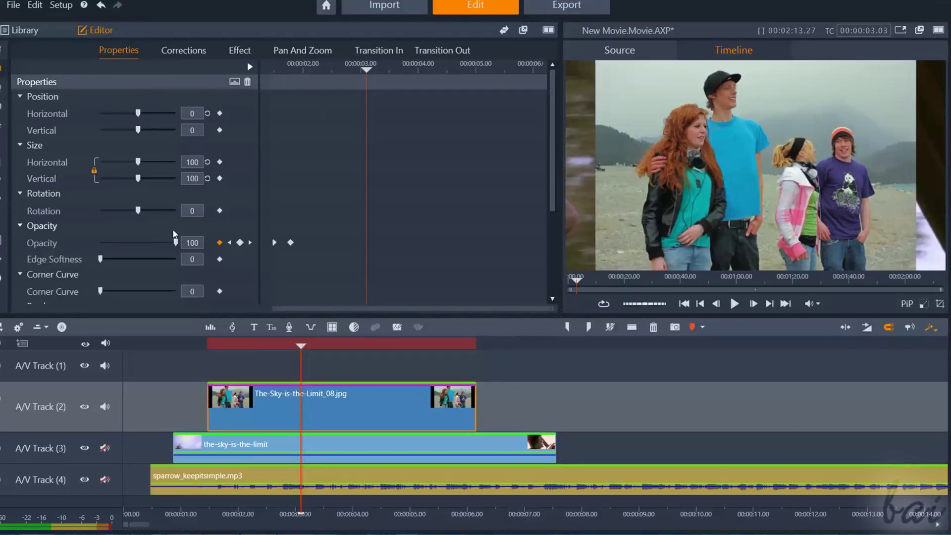
{"action": "left_click_drag", "start_coordinate": [96, 247], "coordinate": [92, 244]}
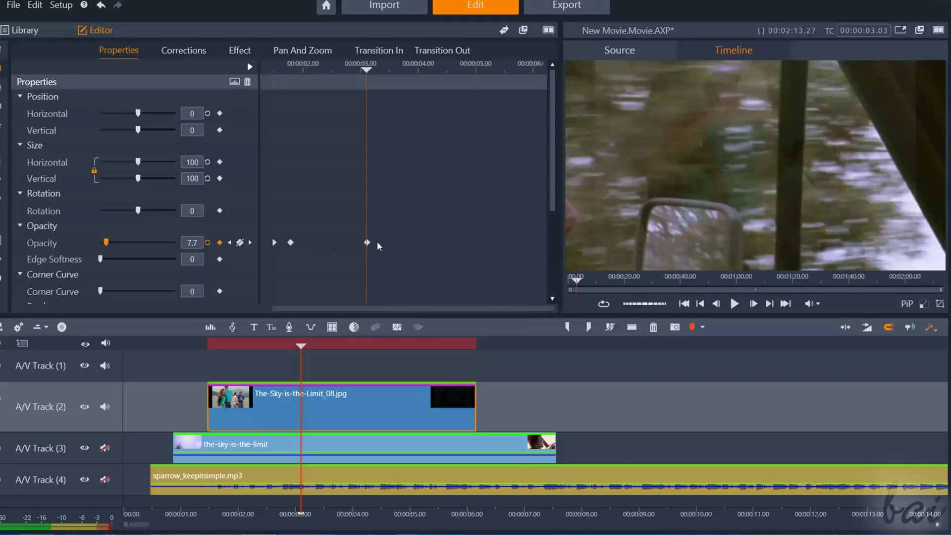
{"action": "left_click", "coordinate": [734, 304]}
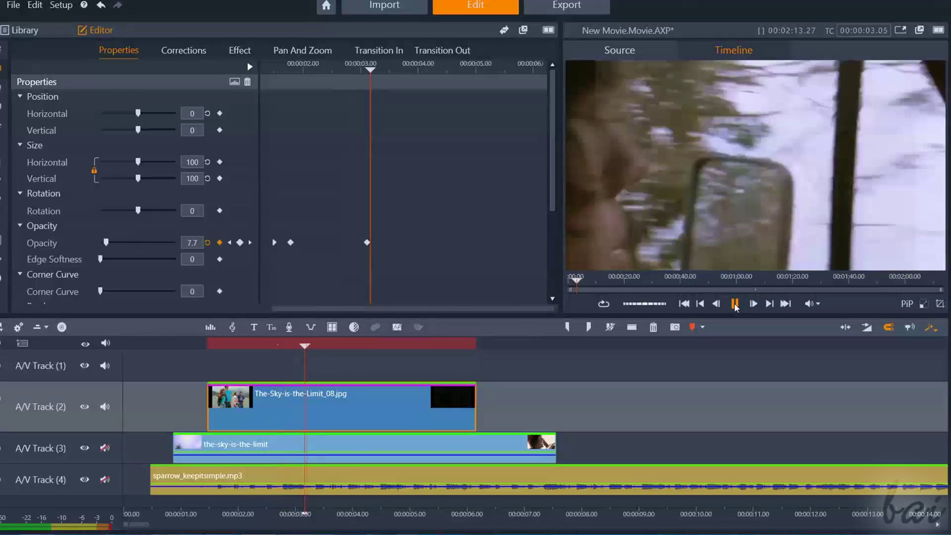
{"action": "left_click", "coordinate": [734, 303]}
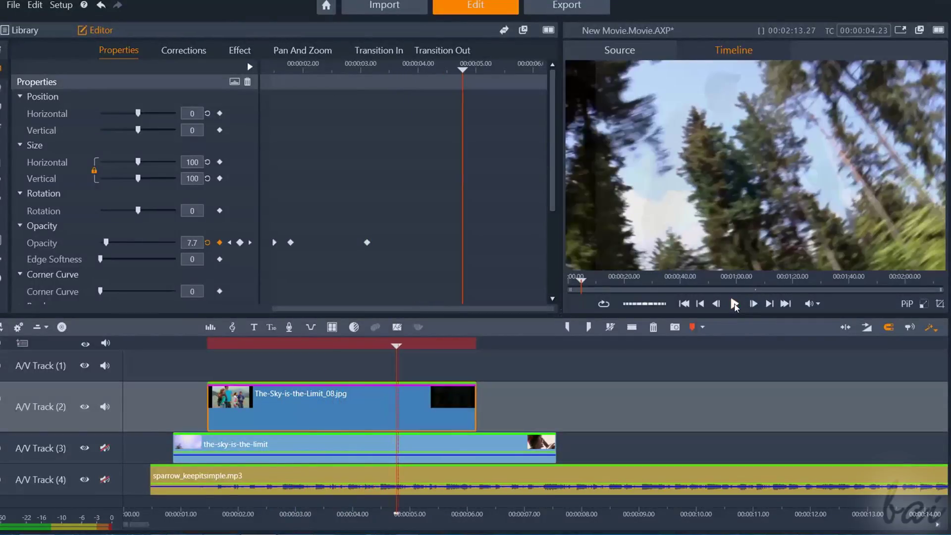
Enable Size keyframes for the photo, reduce its size to 32.8 between 3 and 4 seconds, and play the animation.
{"action": "left_click", "coordinate": [302, 161]}
{"action": "left_click", "coordinate": [219, 162]}
{"action": "key", "text": "space"}
{"action": "left_click_drag", "start_coordinate": [339, 70], "coordinate": [383, 70]}
{"action": "left_click_drag", "start_coordinate": [137, 161], "coordinate": [116, 161]}
{"action": "left_click_drag", "start_coordinate": [376, 70], "coordinate": [345, 74]}
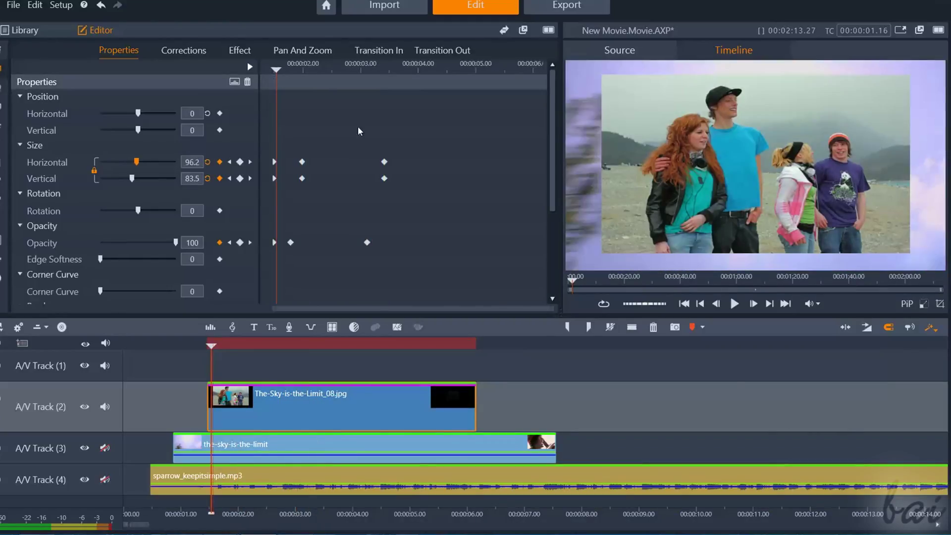
{"action": "left_click", "coordinate": [735, 304]}
{"action": "left_click", "coordinate": [736, 306]}
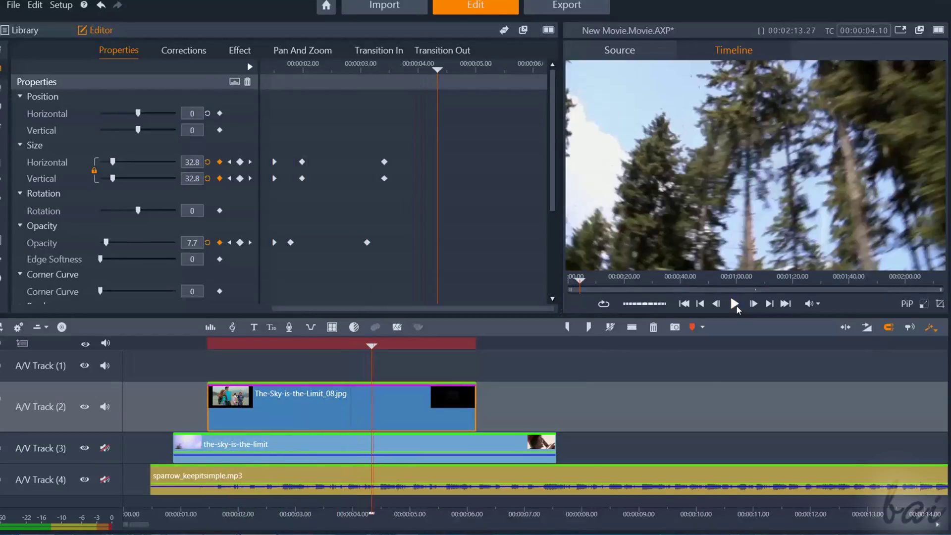
Try moving the photo's last Opacity keyframe to 00:00:05.05 and play the result.
{"action": "left_click_drag", "start_coordinate": [368, 245], "coordinate": [486, 243]}
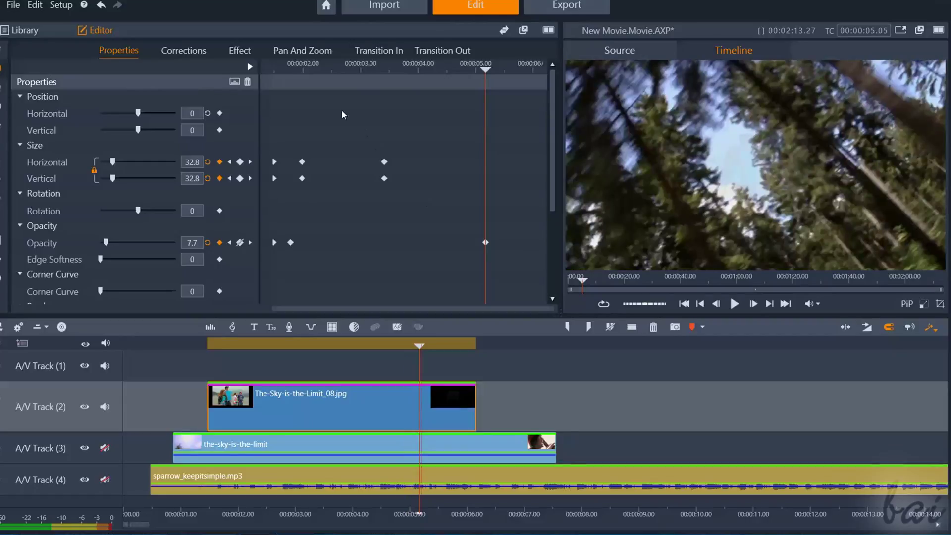
{"action": "left_click", "coordinate": [733, 304]}
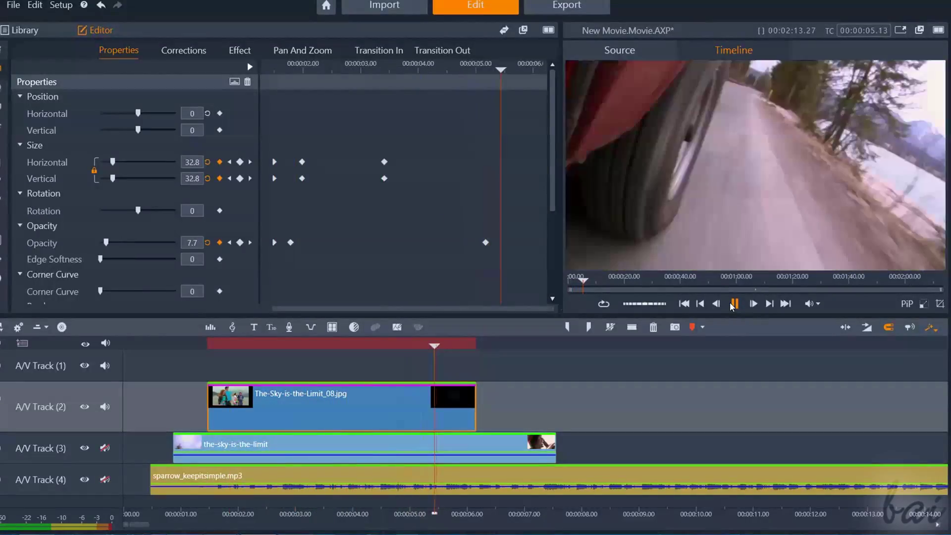
{"action": "left_click", "coordinate": [734, 303]}
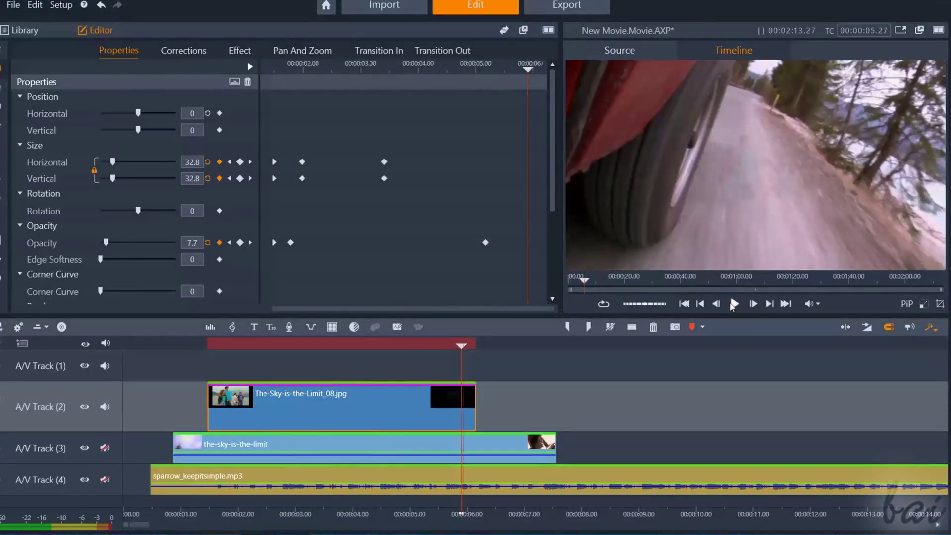
Move the last Opacity keyframe to just before 00:00:04.00 and set the Opacity at 00:00:01.23 to 95.1.
{"action": "left_click", "coordinate": [486, 243]}
{"action": "left_click_drag", "start_coordinate": [486, 243], "coordinate": [414, 247]}
{"action": "left_click", "coordinate": [290, 242]}
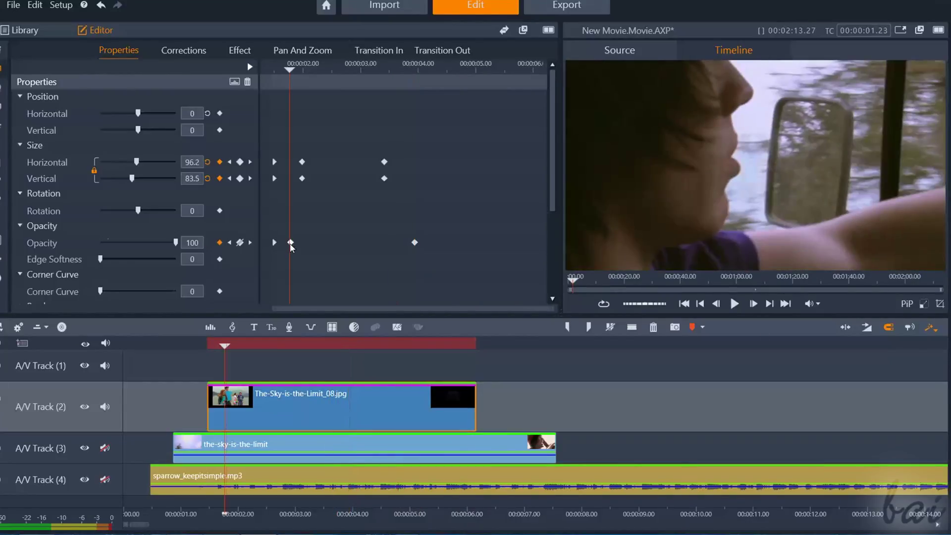
{"action": "mouse_move", "coordinate": [150, 238]}
{"action": "left_mouse_down"}
{"action": "mouse_move", "coordinate": [132, 238]}
{"action": "mouse_move", "coordinate": [166, 238]}
{"action": "left_mouse_up"}
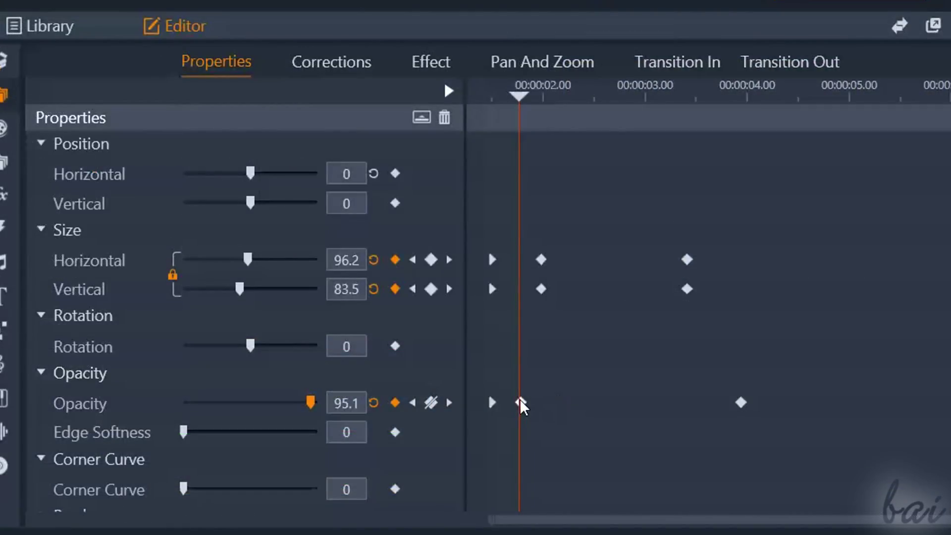
Delete the Opacity keyframe at 00:00:01.23 and undo the deletion.
{"action": "right_click", "coordinate": [521, 403]}
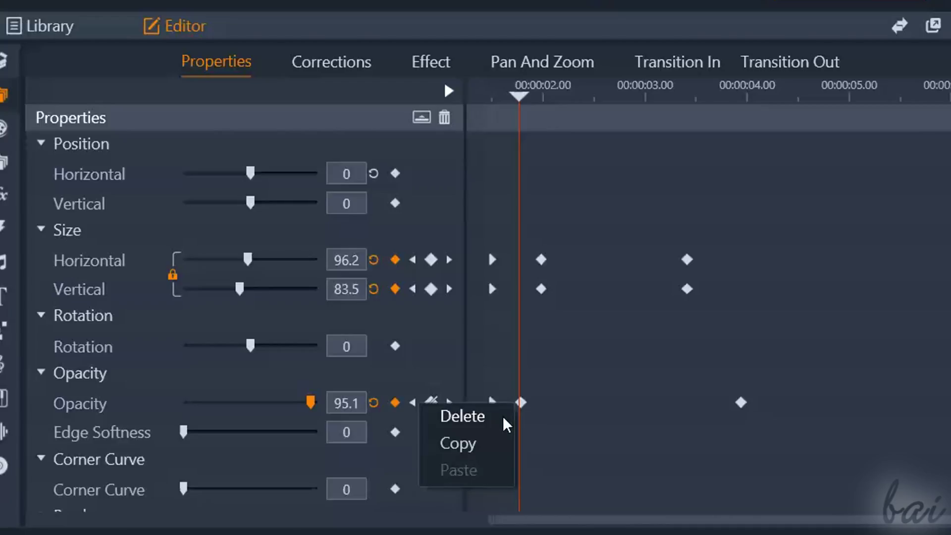
{"action": "left_click", "coordinate": [505, 420]}
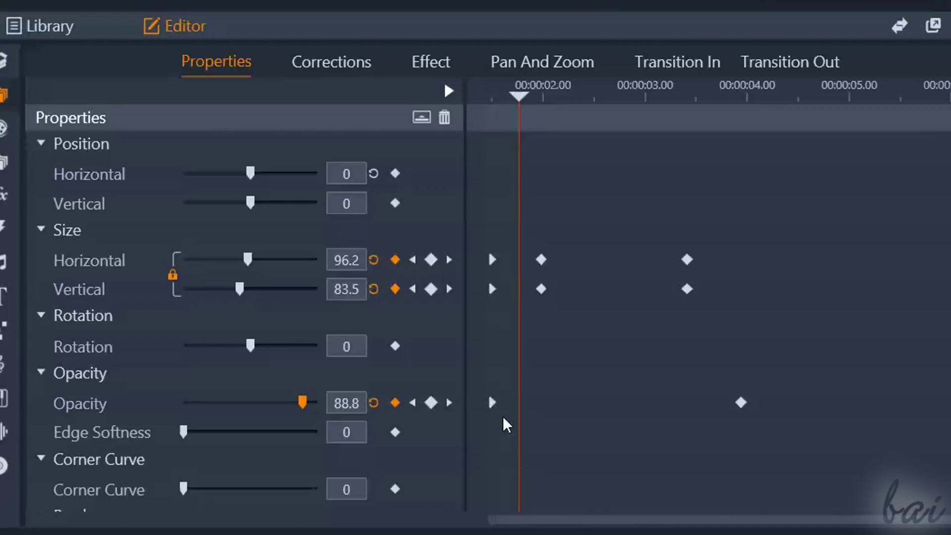
{"action": "key", "text": "ctrl+z"}
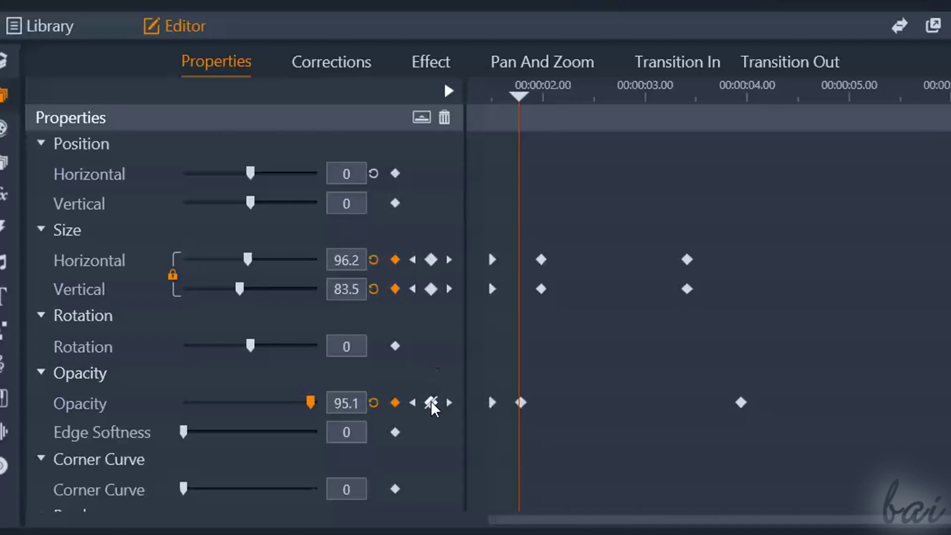
Switch off keyframing for the photo's Opacity to remove all of its keyframes.
{"action": "left_click", "coordinate": [395, 403]}
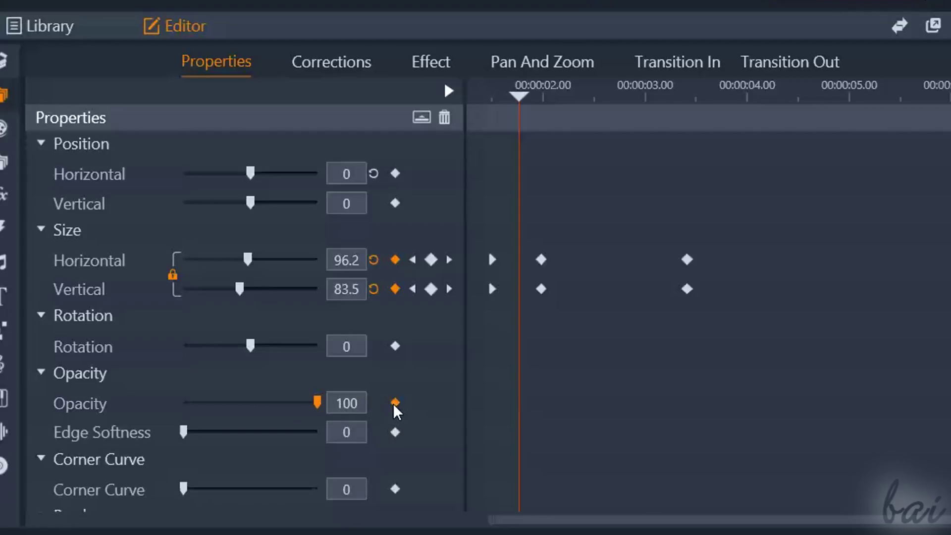
{"action": "left_click", "coordinate": [395, 403]}
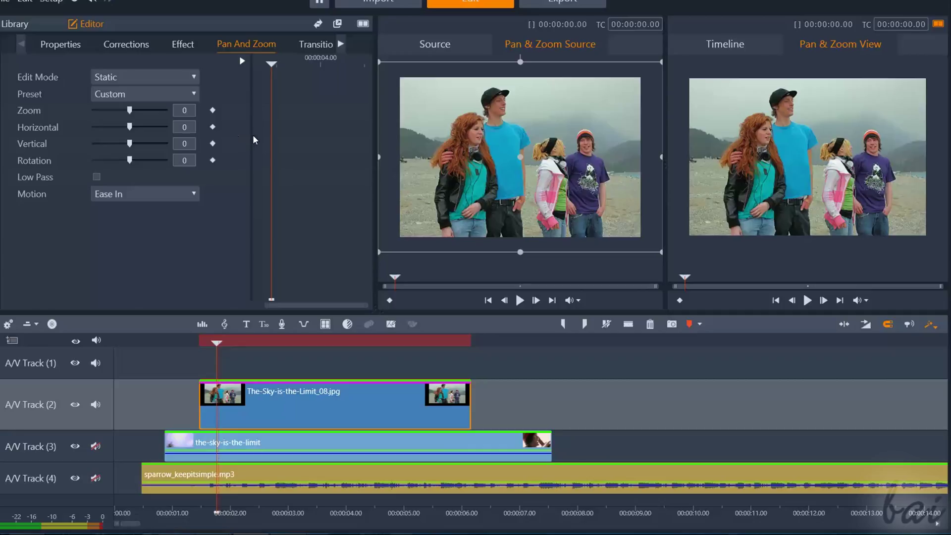
In Pan And Zoom, enable Zoom keyframes, set Zoom to 63.689 at about 00:00:05.00 and play the animation.
{"action": "left_click_drag", "start_coordinate": [375, 139], "coordinate": [435, 128]}
{"action": "left_click", "coordinate": [212, 110]}
{"action": "left_click_drag", "start_coordinate": [271, 63], "coordinate": [390, 63]}
{"action": "left_click_drag", "start_coordinate": [129, 110], "coordinate": [152, 110]}
{"action": "left_click", "coordinate": [579, 300]}
{"action": "left_click", "coordinate": [579, 300]}
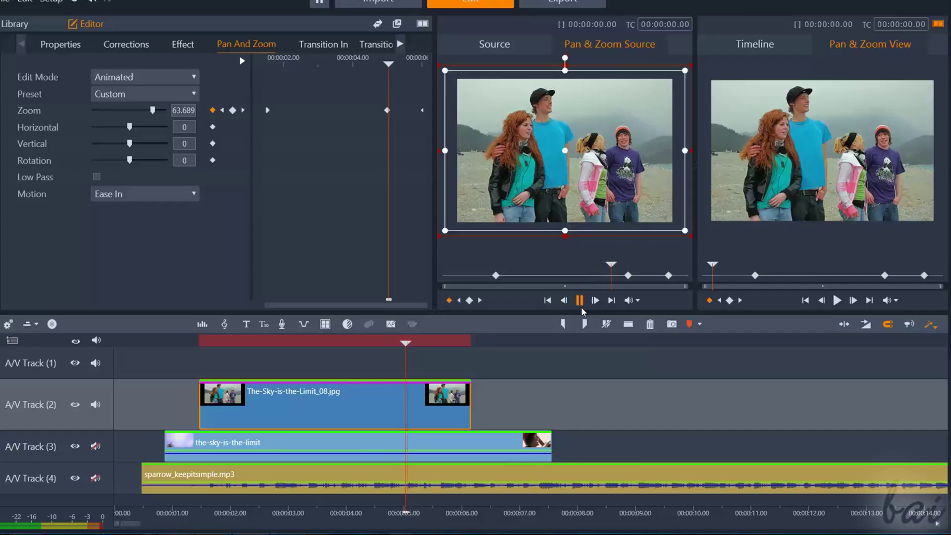
Review the photo's Pan And Zoom keyframes in the source preview and play the animation from the start.
{"action": "left_click", "coordinate": [496, 275]}
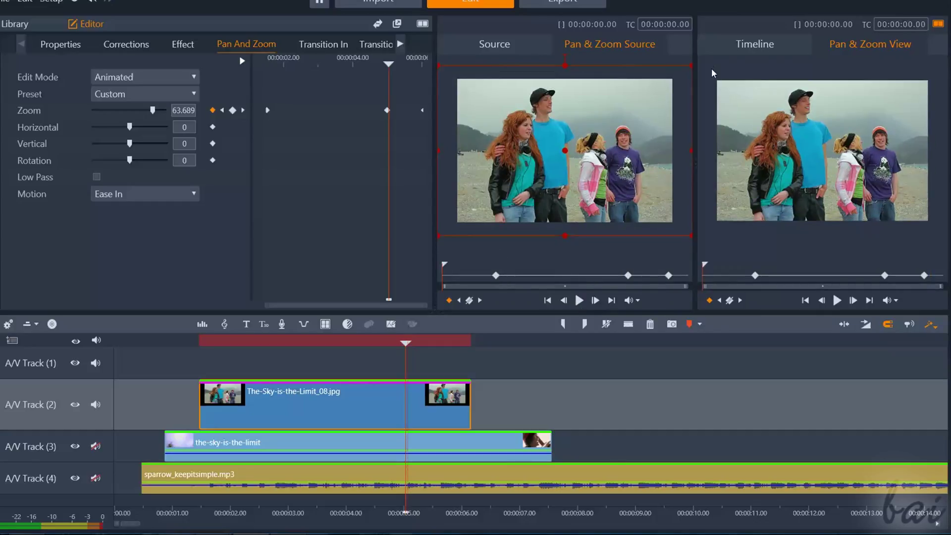
{"action": "left_click", "coordinate": [629, 276]}
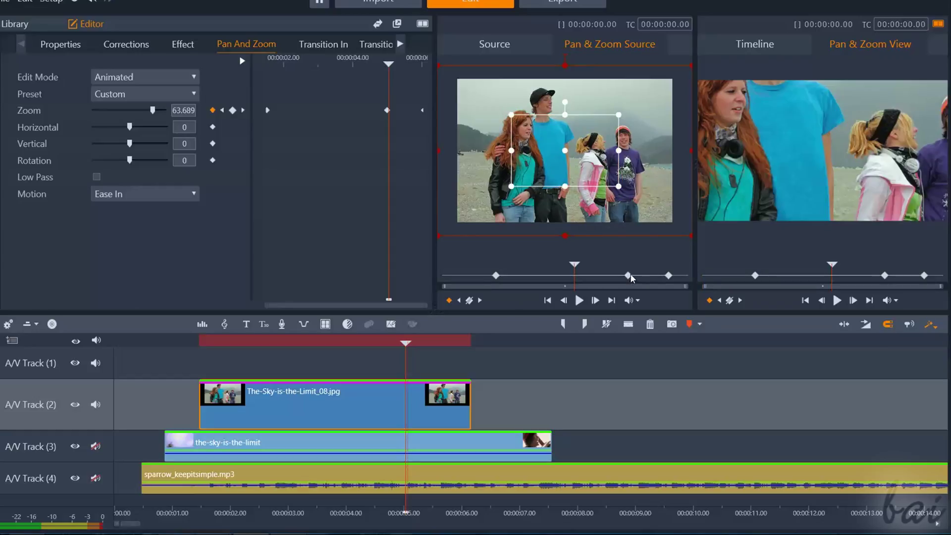
{"action": "left_click", "coordinate": [669, 275]}
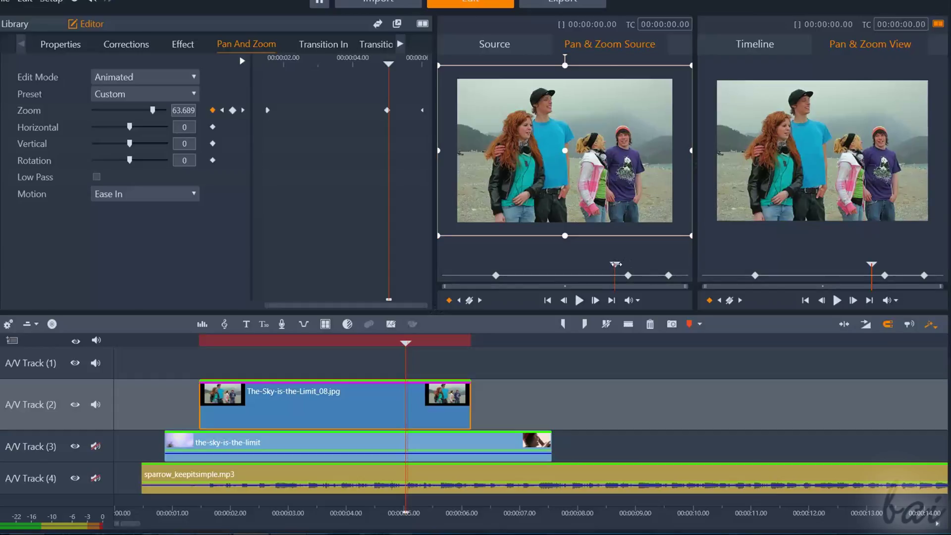
{"action": "key", "text": "Home"}
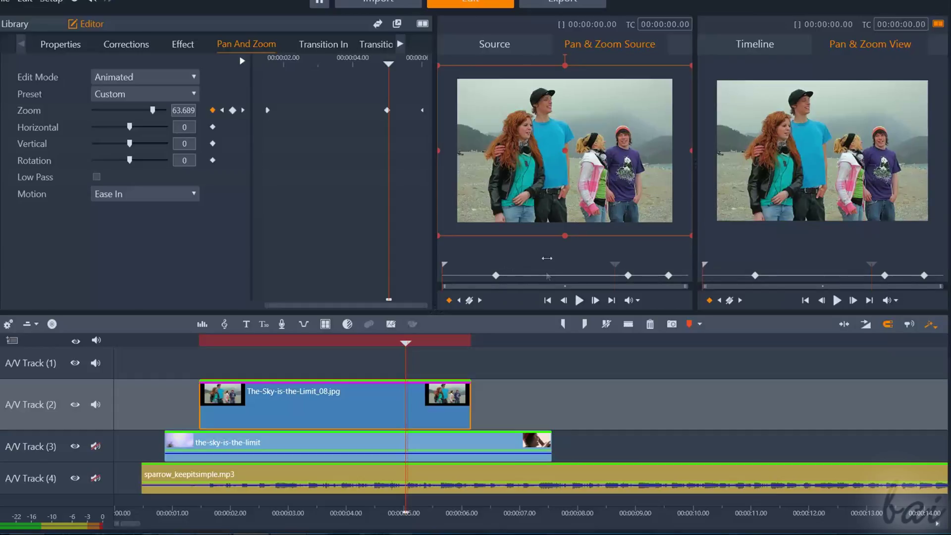
{"action": "left_click", "coordinate": [580, 301]}
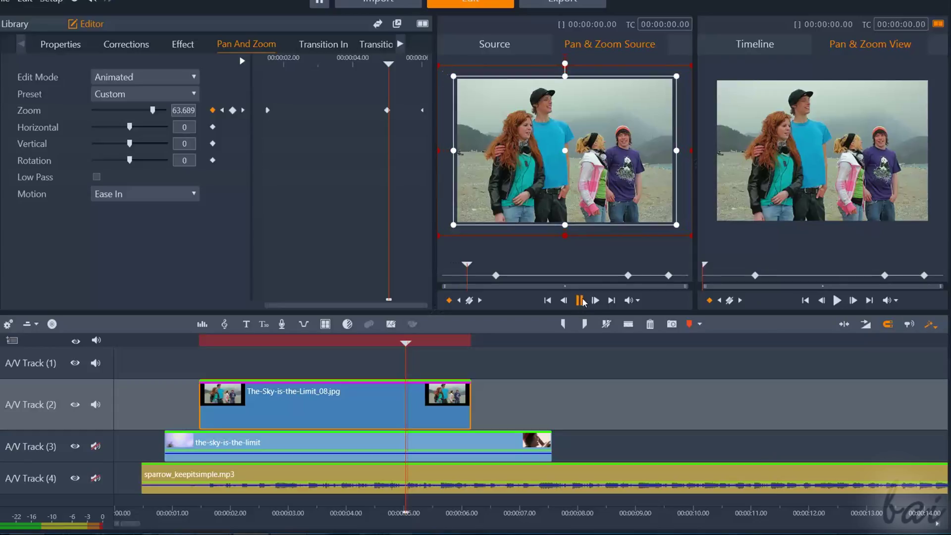